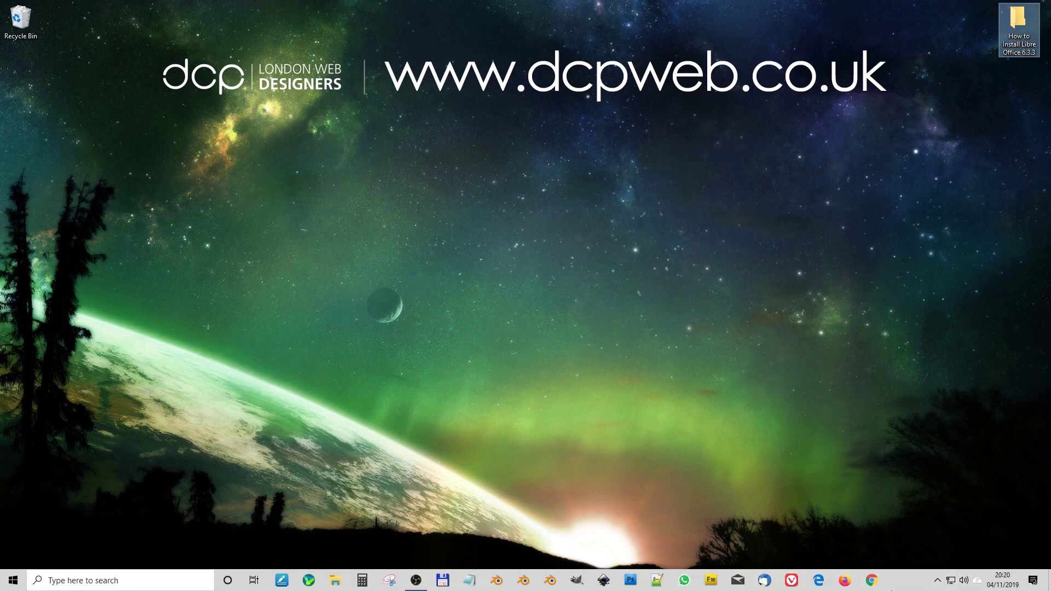
Step: Google 'libreoffice' in Chrome and go to the libreoffice.org download page
click(880, 584)
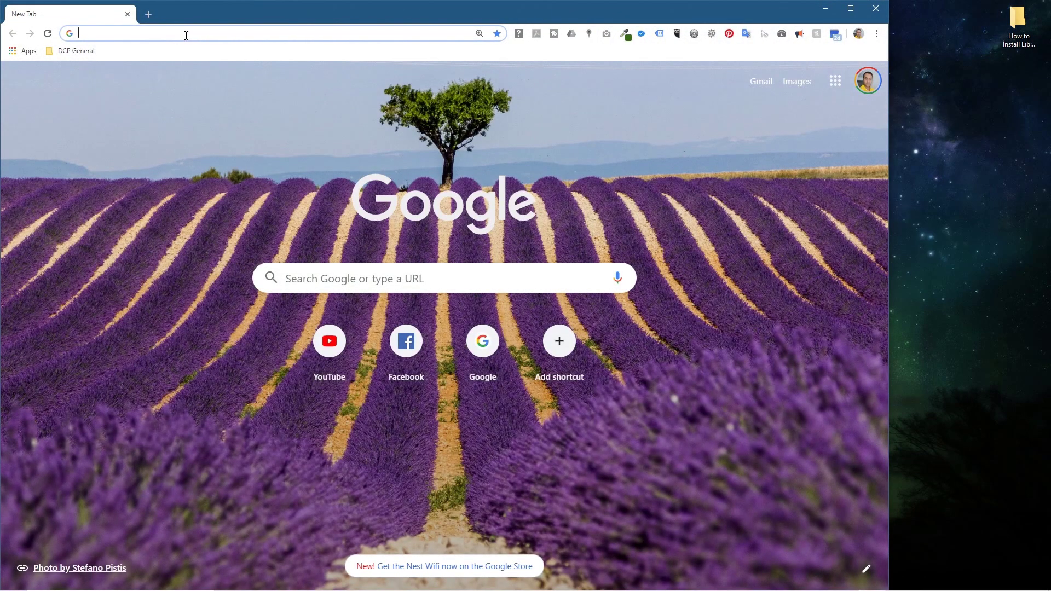
click(317, 271)
text(libreoffice)
key(Return)
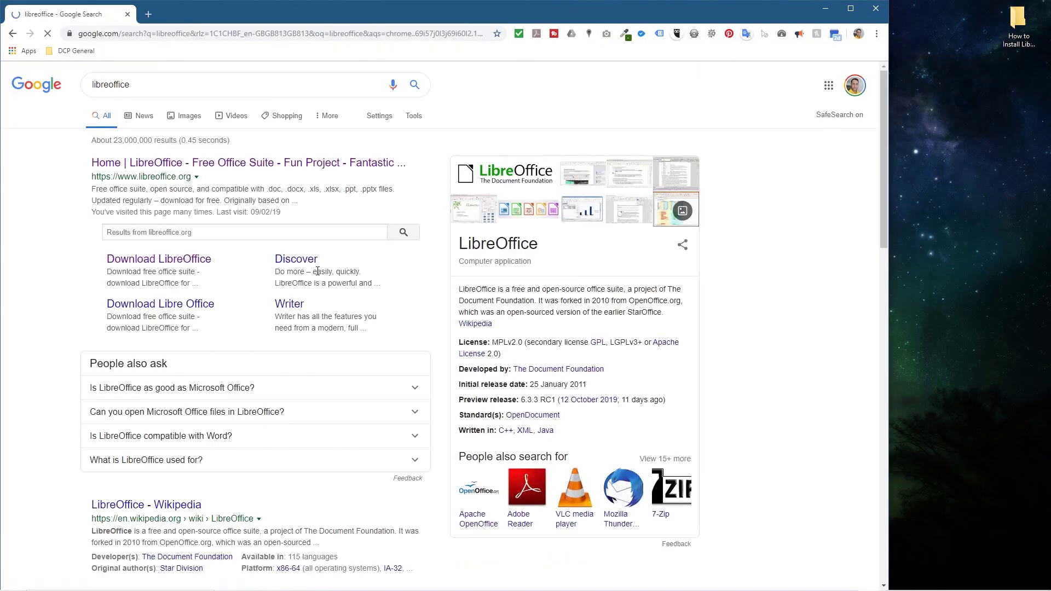
click(150, 165)
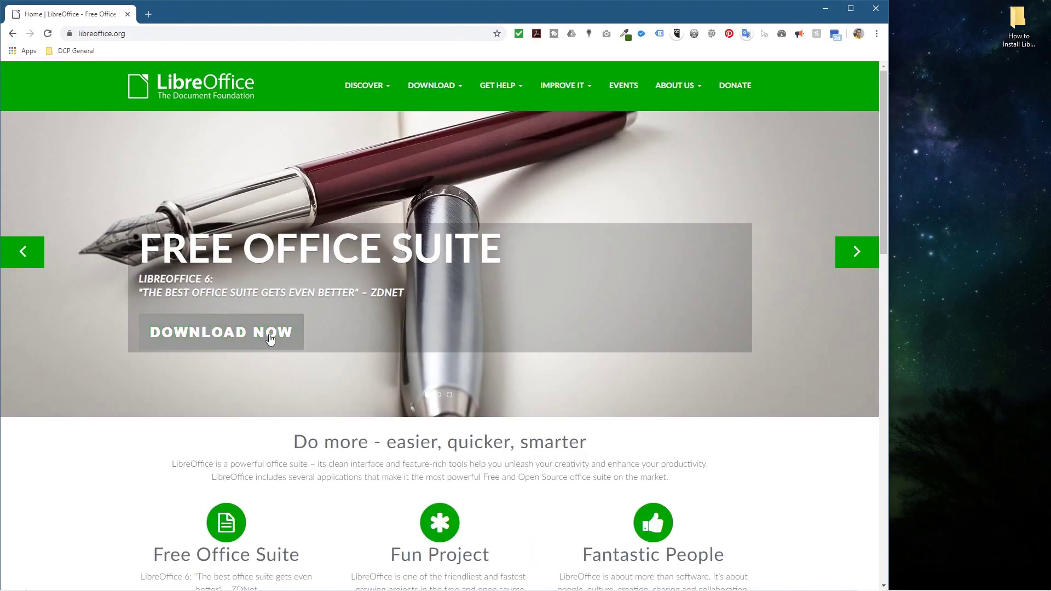
click(215, 336)
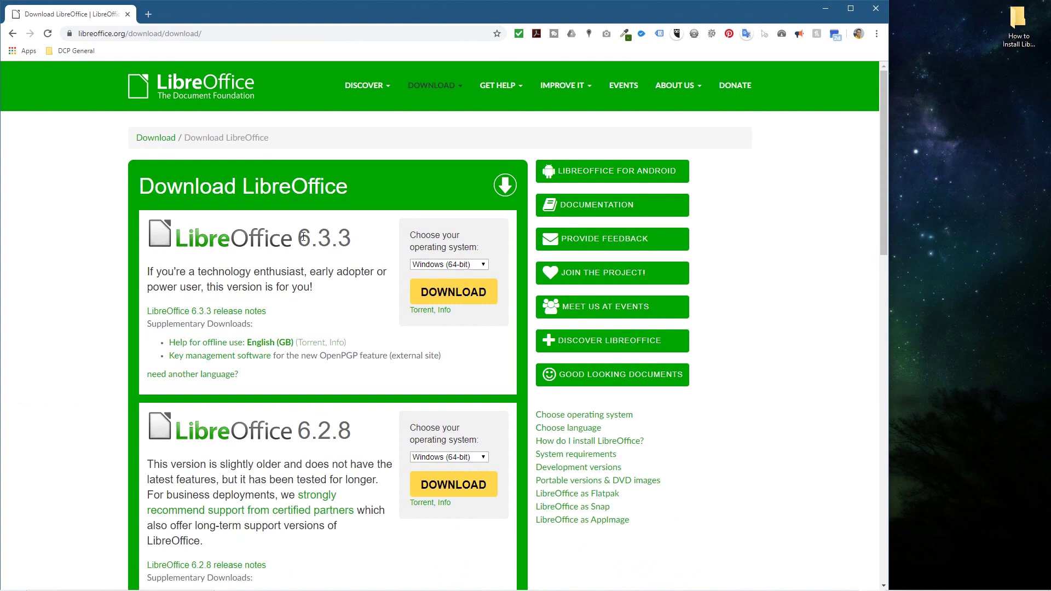
Step: Confirm version 6.3.3 is offered with Windows (64-bit) as the operating system
drag(301, 237, 357, 244)
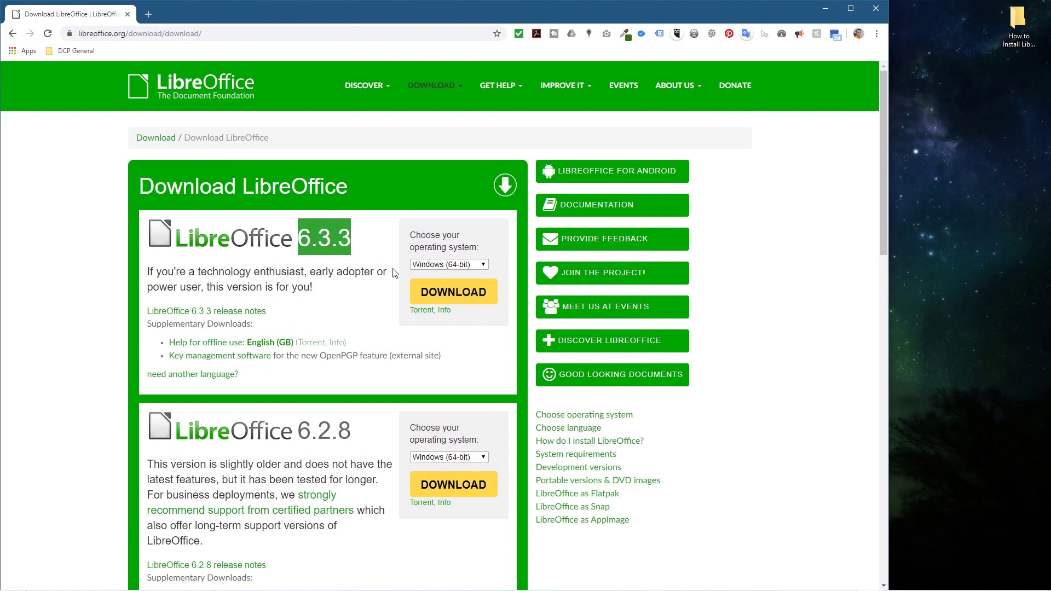
click(448, 267)
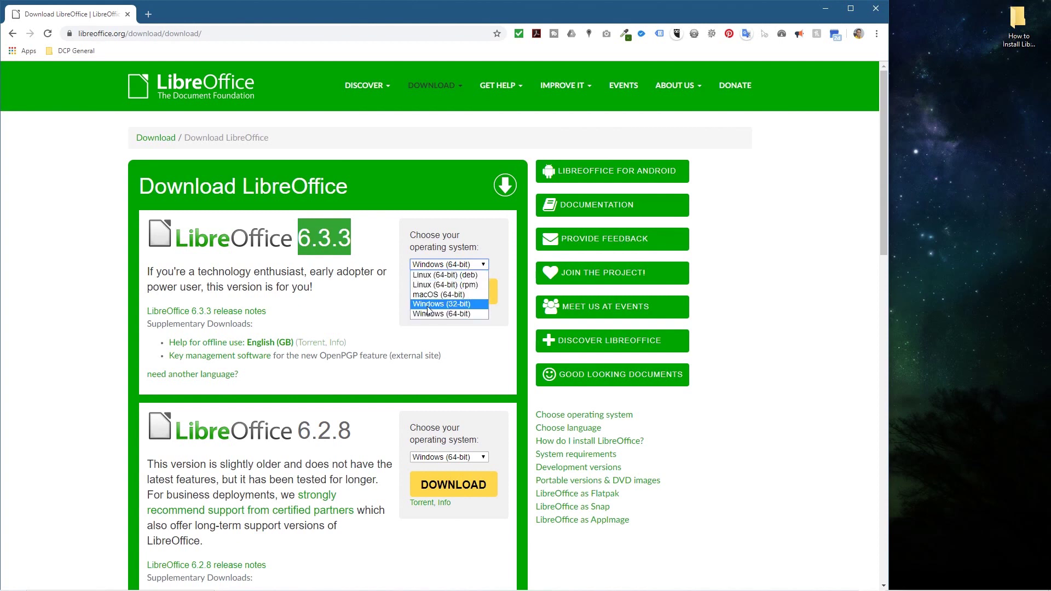
click(458, 315)
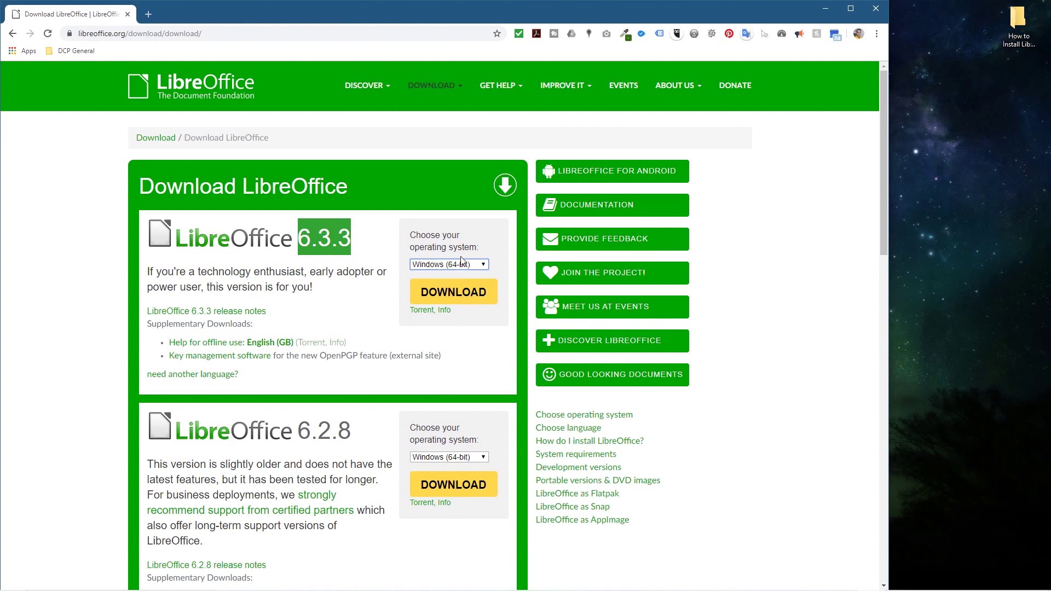
click(446, 268)
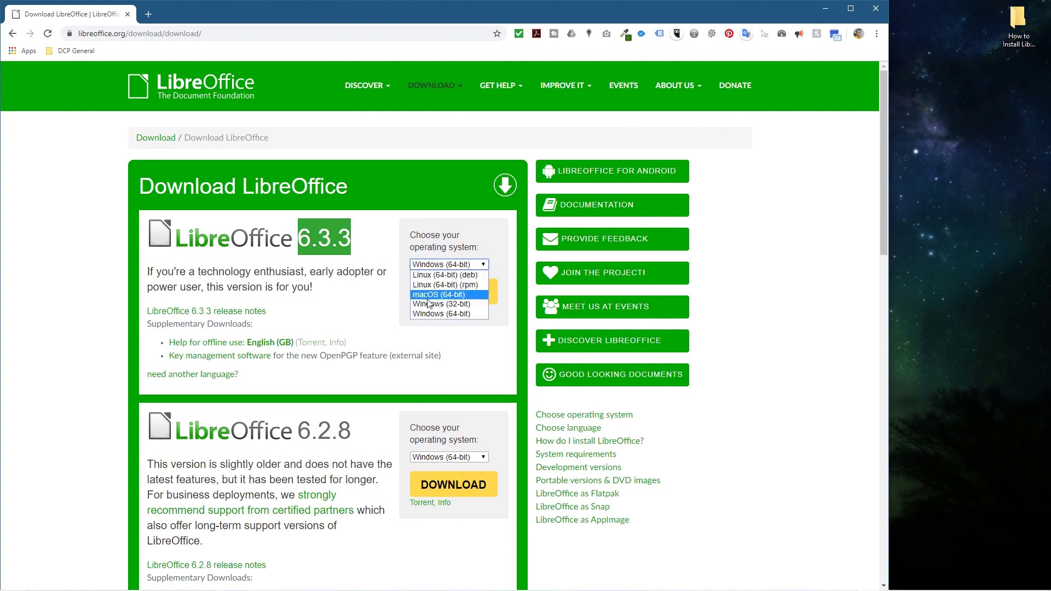
click(441, 313)
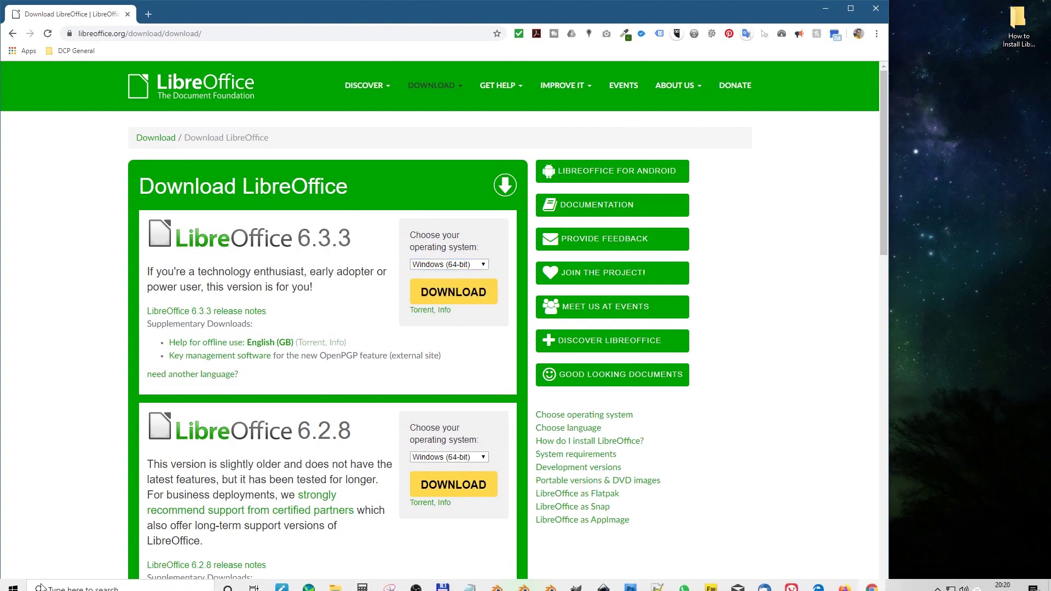
click(81, 579)
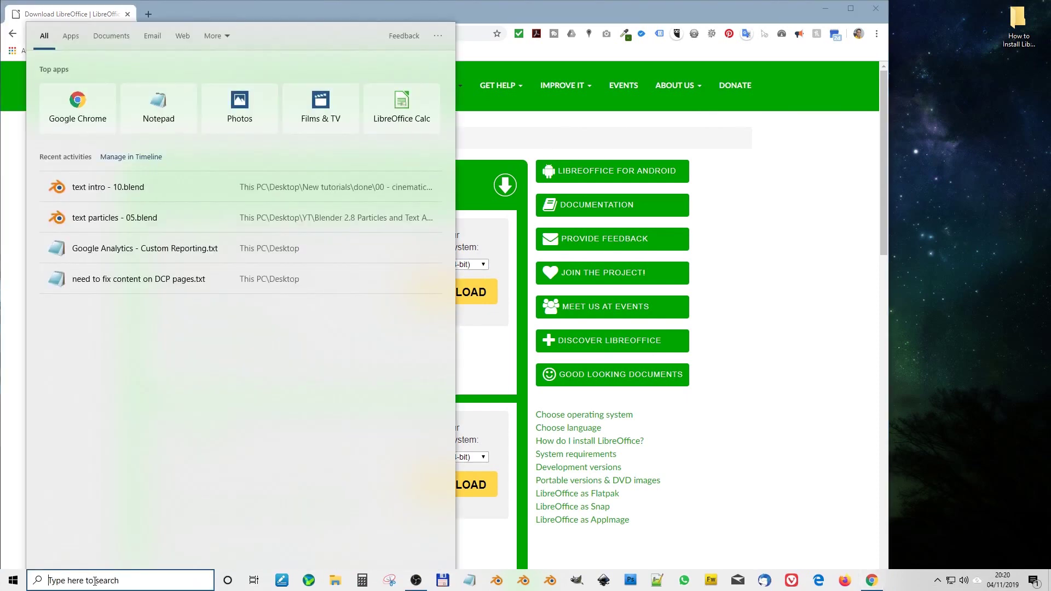
text(system)
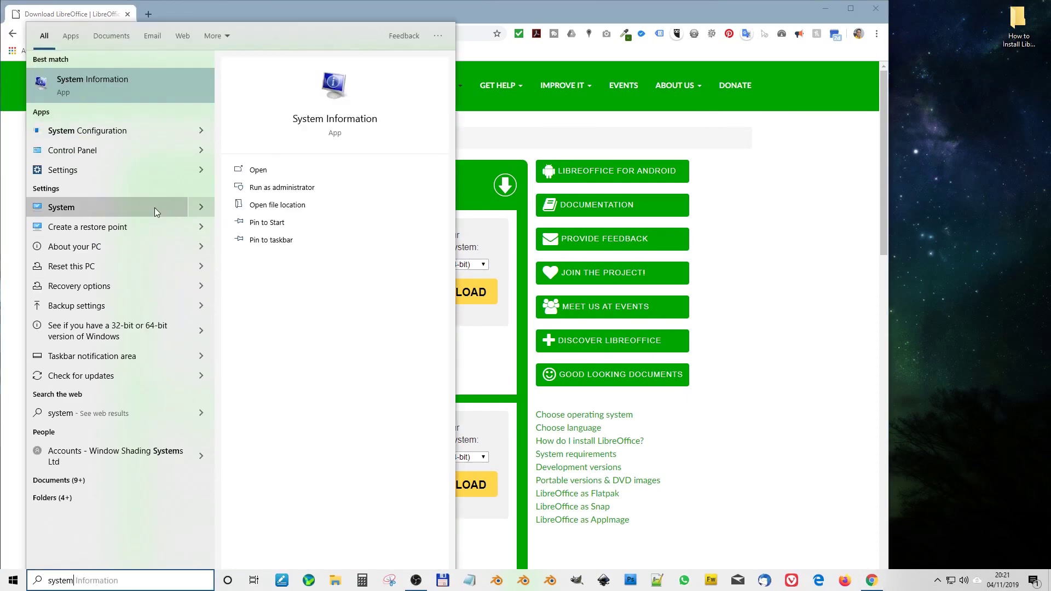
click(133, 80)
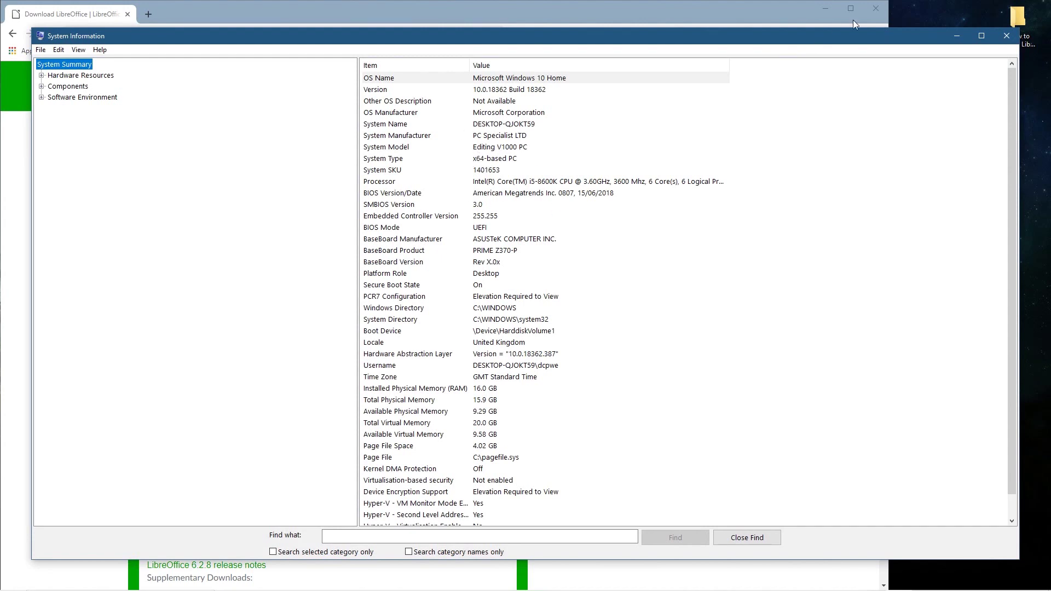
click(1006, 35)
Step: Download LibreOffice 6.3.3 for Windows (64-bit) and snap Chrome to the screen's left half
click(459, 265)
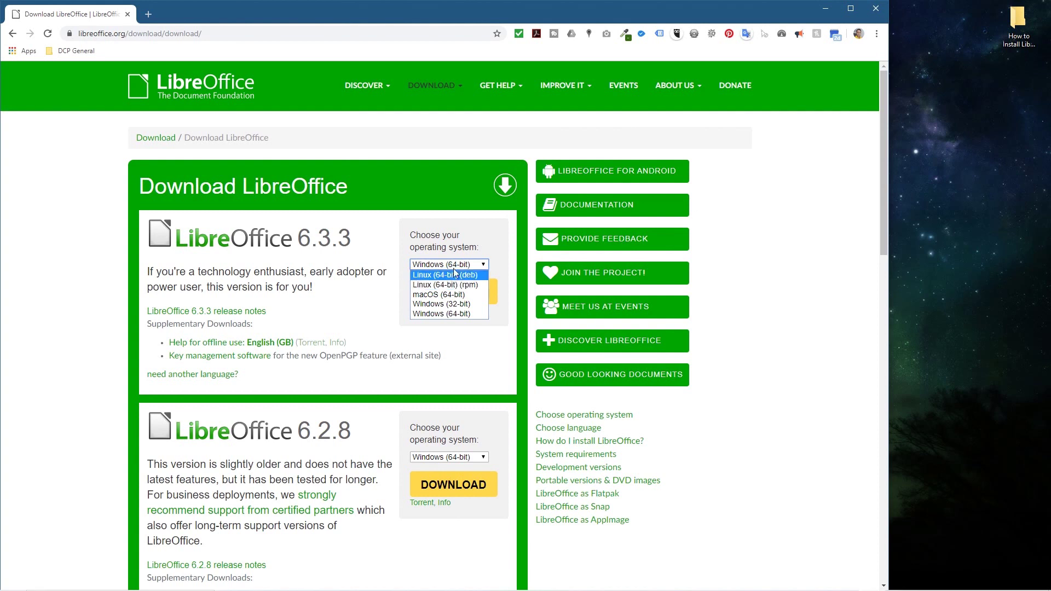
click(446, 314)
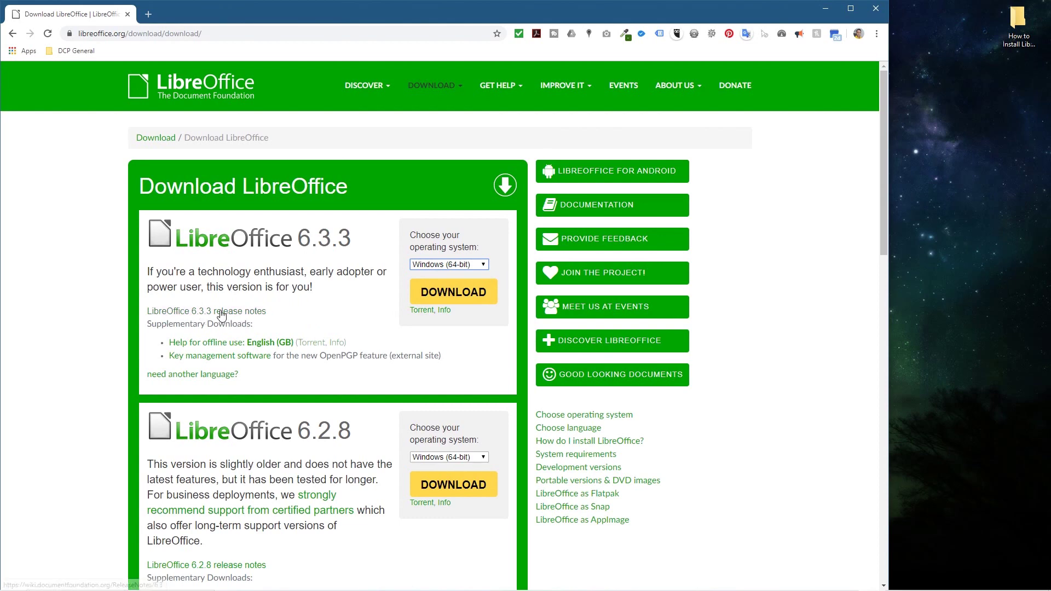
click(472, 291)
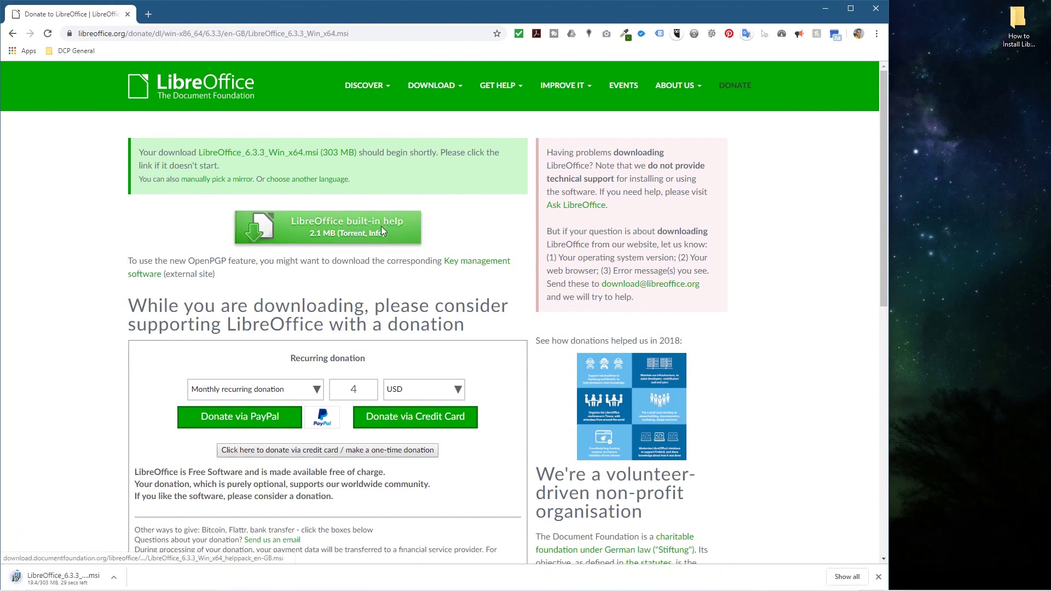
drag(438, 15, 2, 15)
click(354, 20)
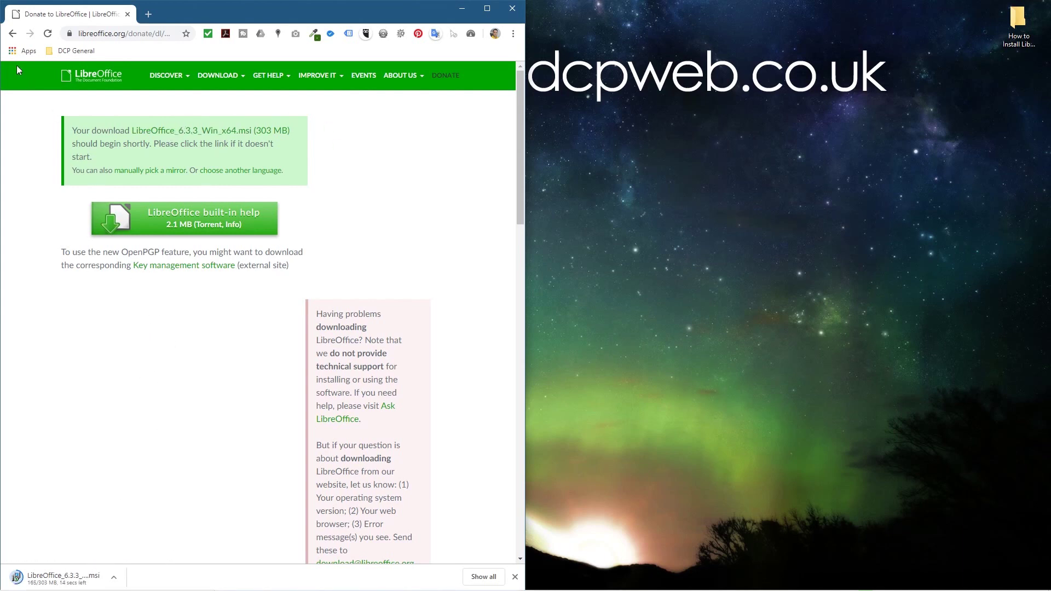
Step: Skim the LibreOffice 6.3.3 release notes, then open the folder holding LibreOffice_6.3.3_Win_x64.msi
click(8, 35)
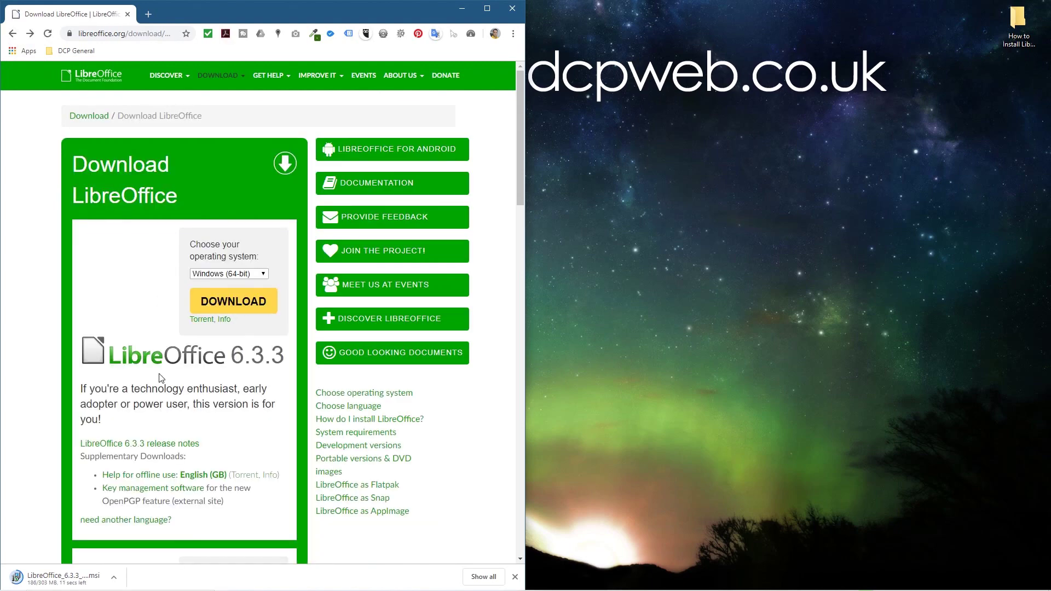
click(154, 447)
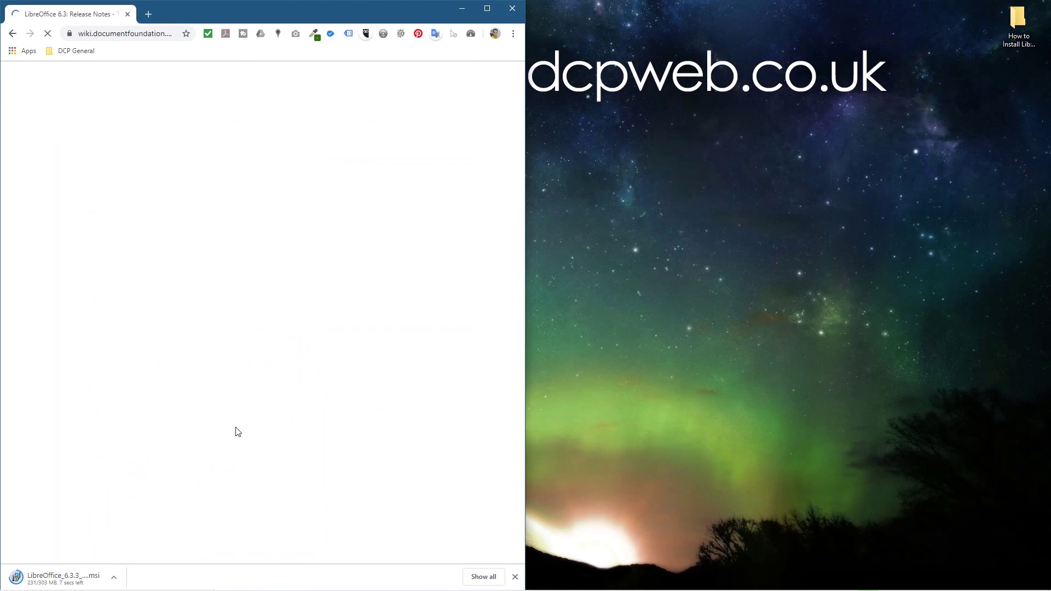
scroll(304, 406, down, 10)
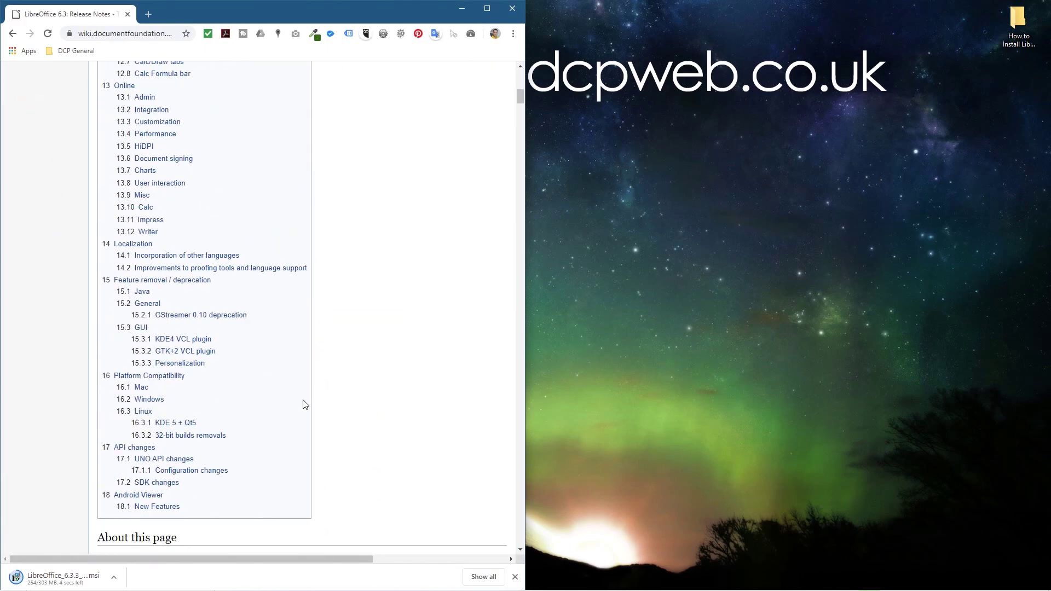
scroll(305, 405, down, 10)
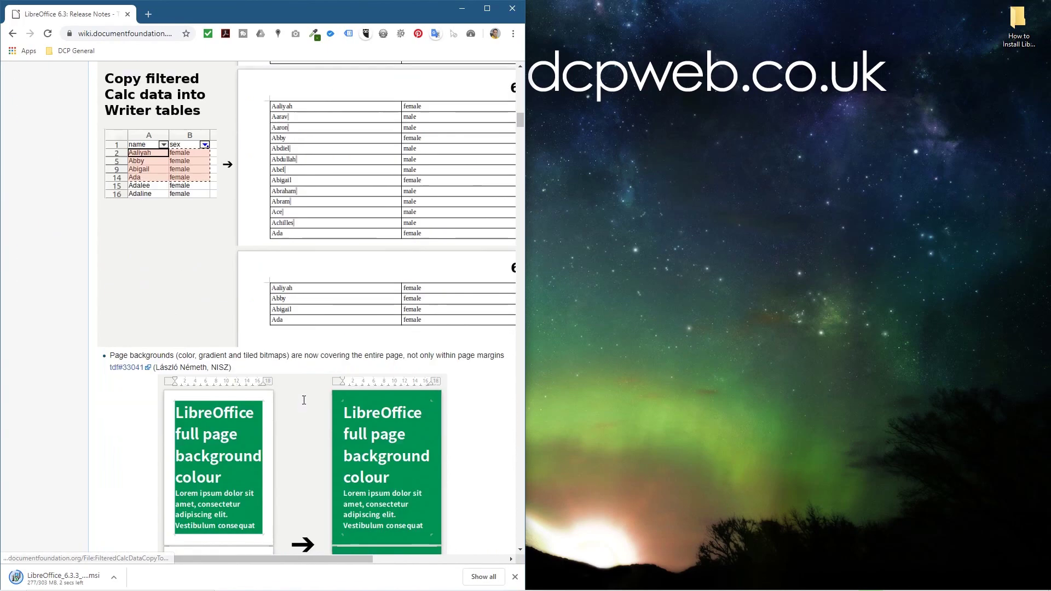
scroll(305, 404, down, 5)
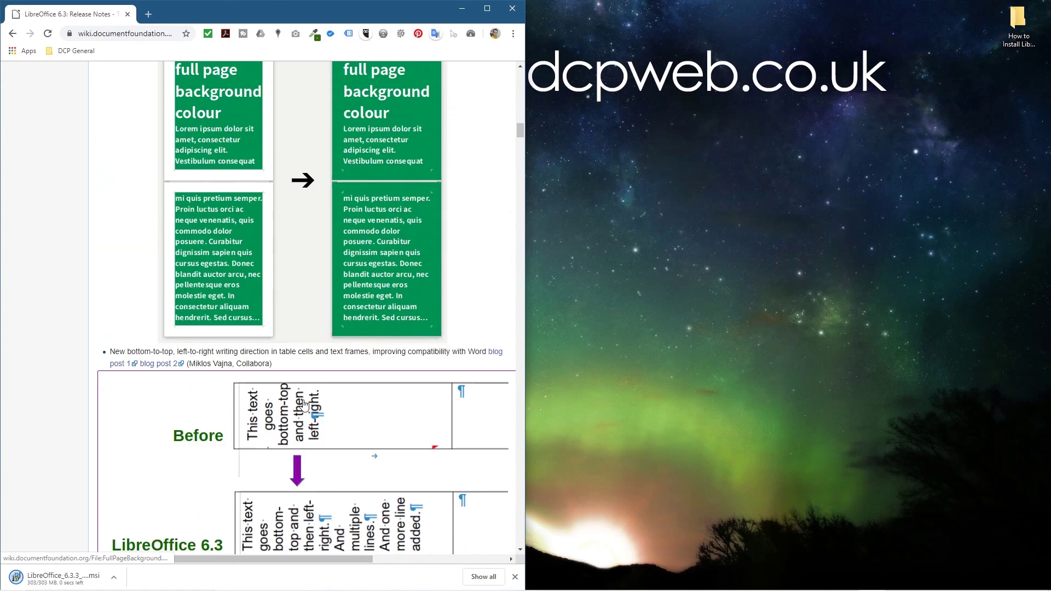
scroll(305, 405, up, 20)
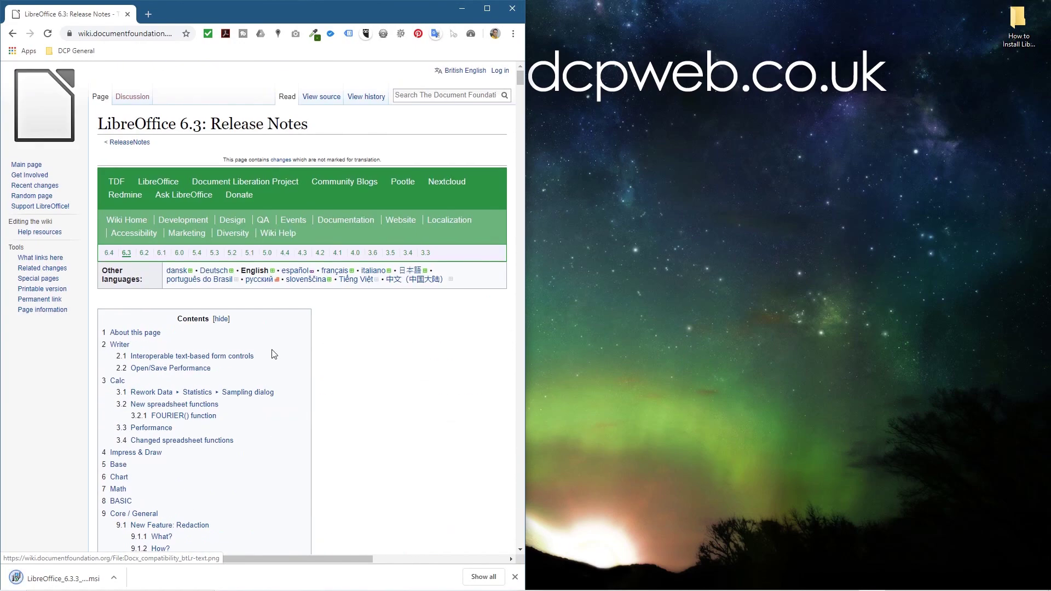
click(1020, 19)
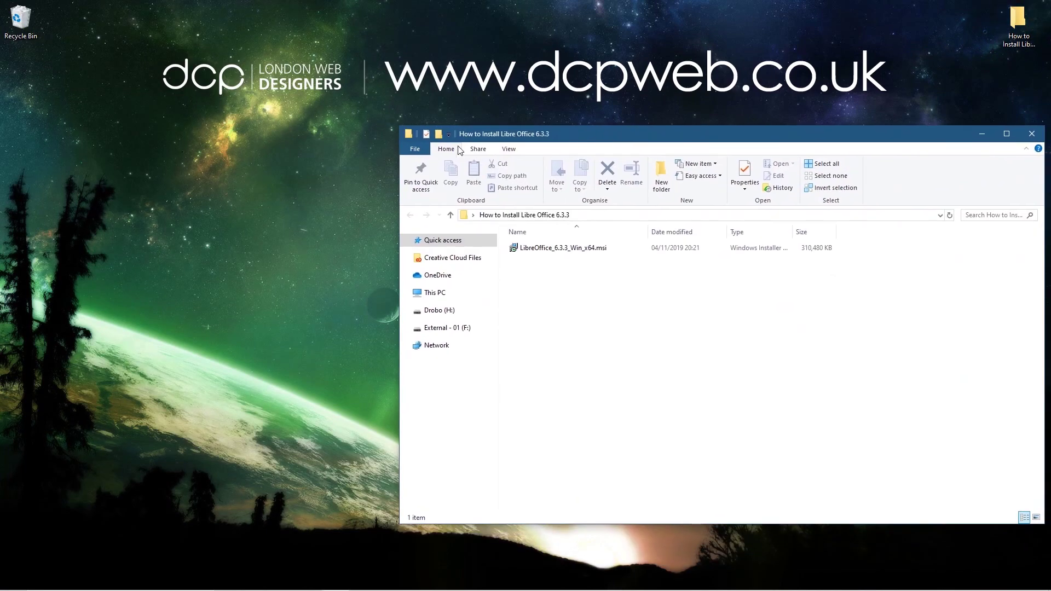
Step: Review the existing office tiles in Start, then launch LibreOffice_6.3.3_Win_x64.msi from Explorer
click(13, 580)
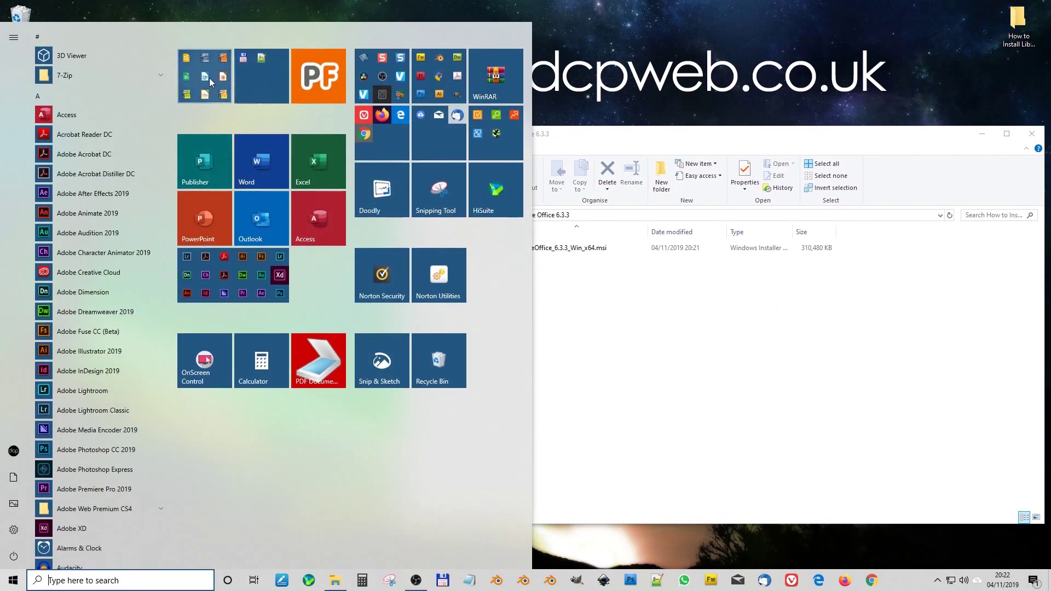
click(210, 77)
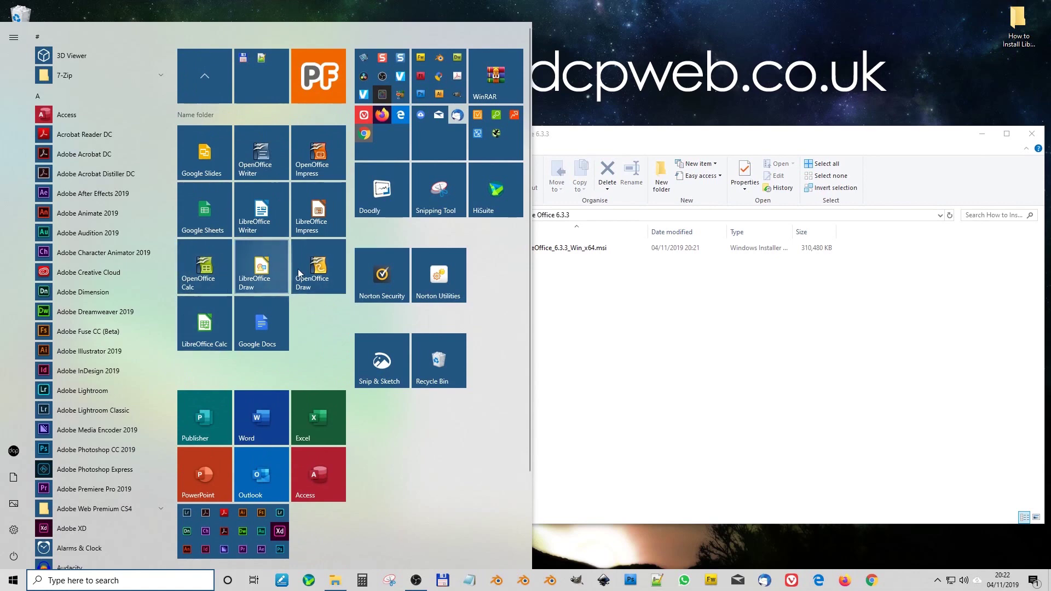
click(670, 295)
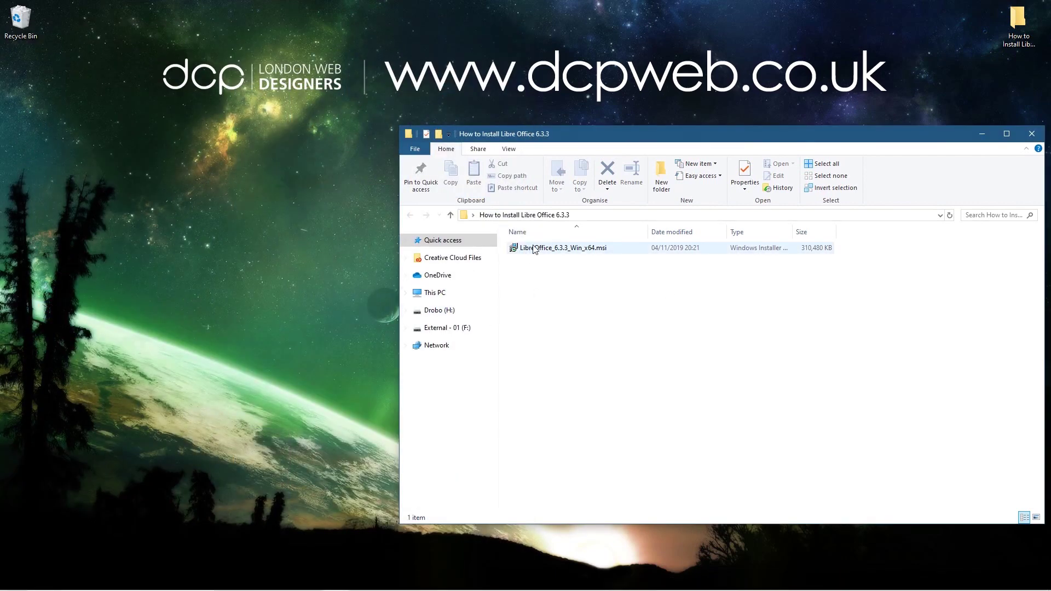
click(2, 587)
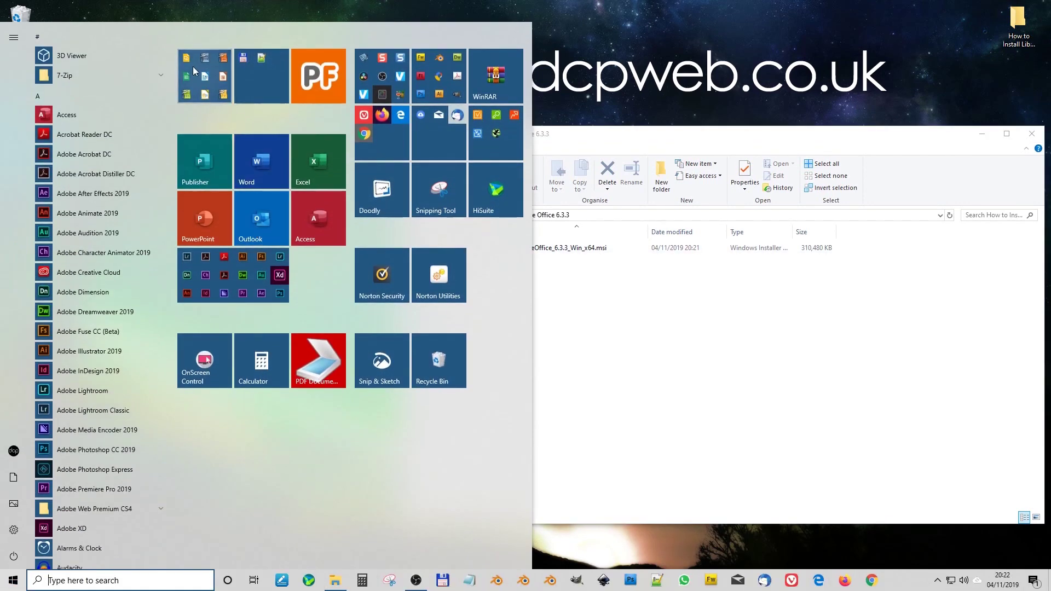
click(193, 67)
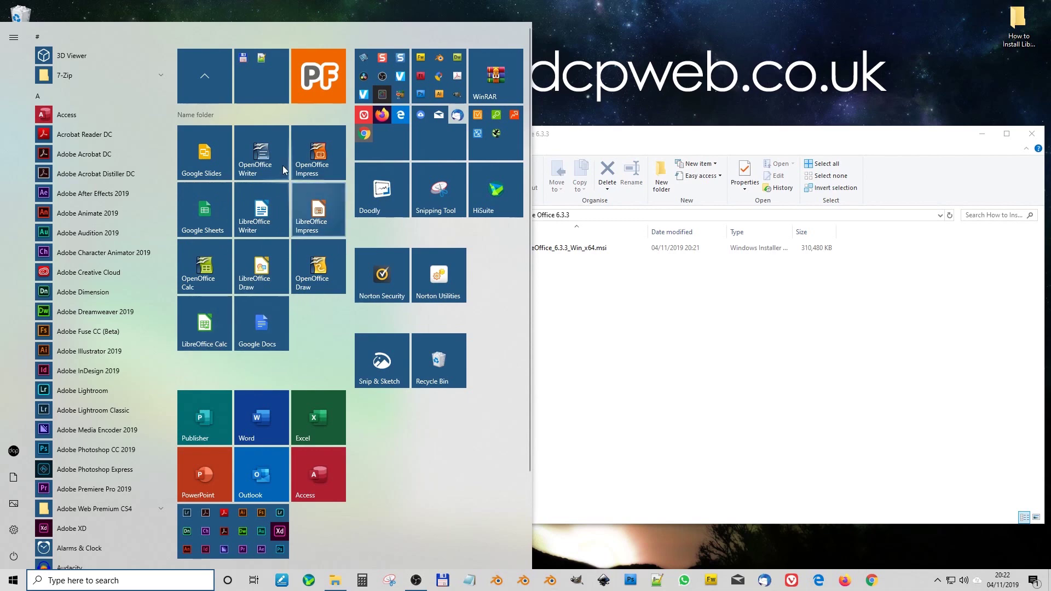
mouse_move(265, 269)
mouse_down()
mouse_move(268, 247)
mouse_move(268, 265)
mouse_up()
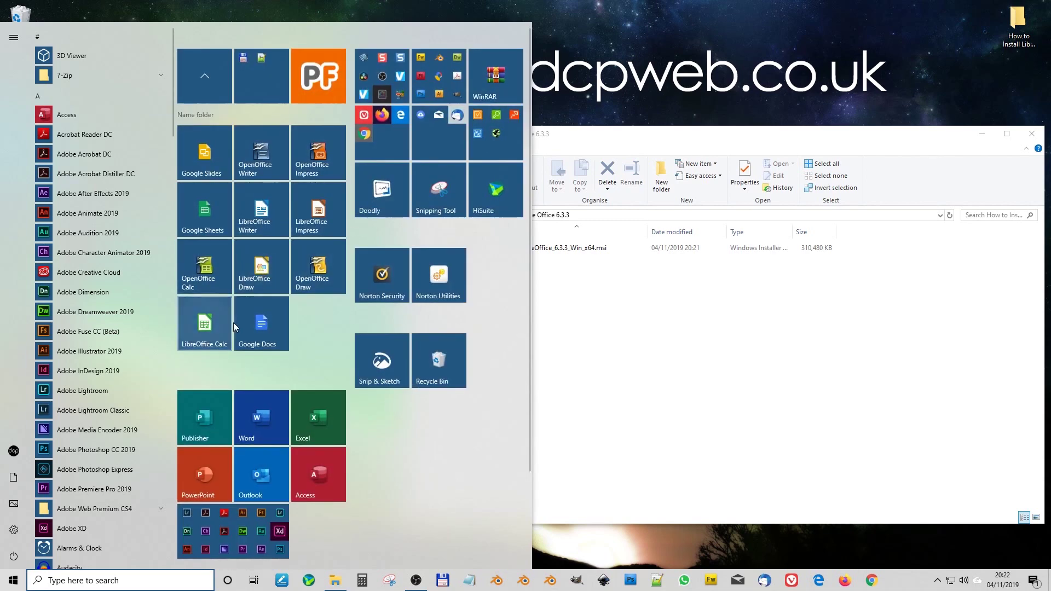
double_click(549, 249)
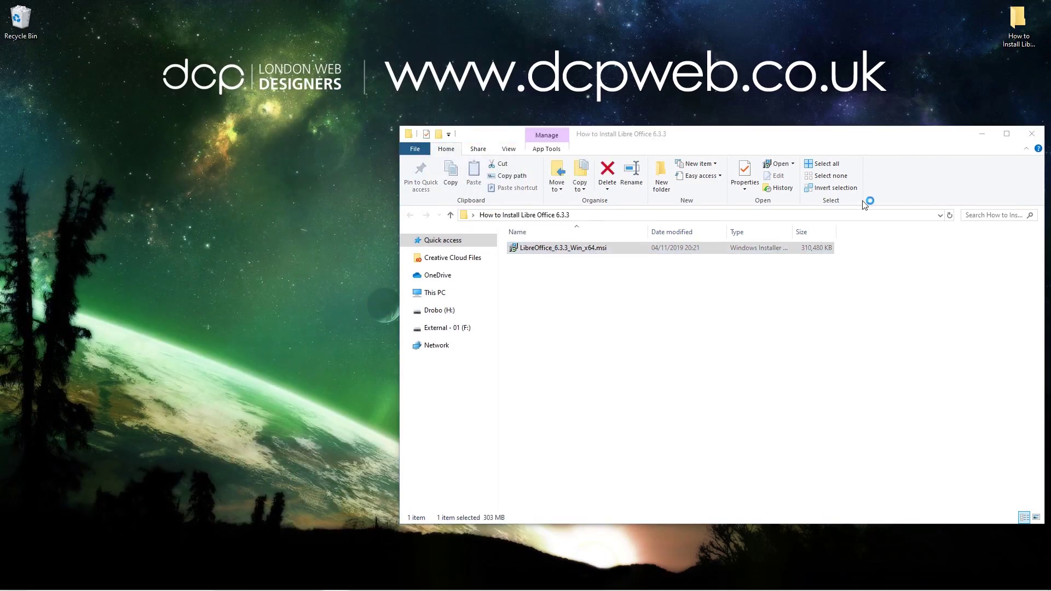
Step: Cancel the first installer run and exit the interrupted wizard
click(1031, 134)
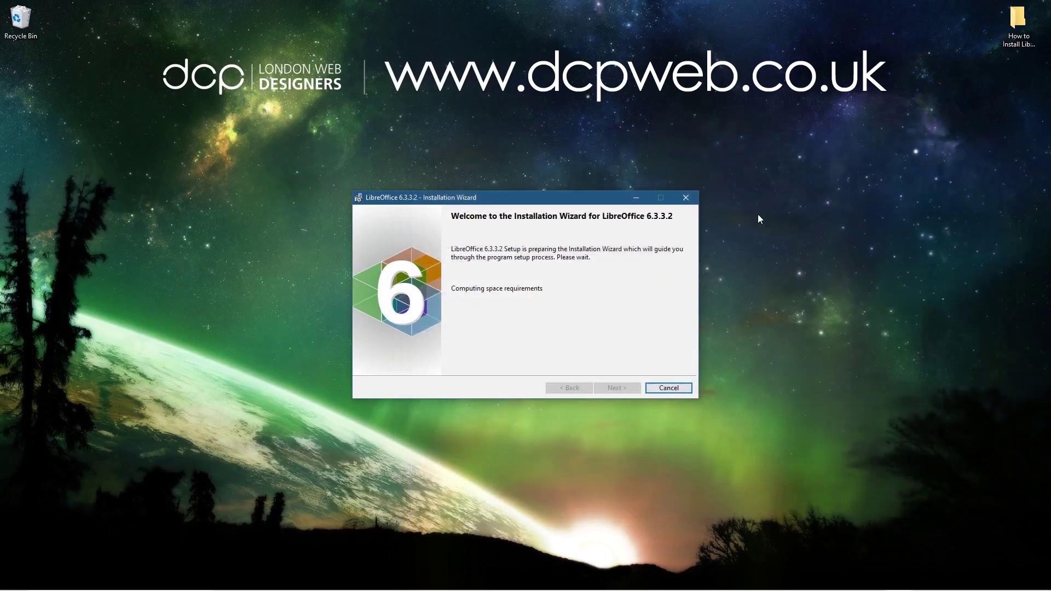
drag(595, 195, 565, 188)
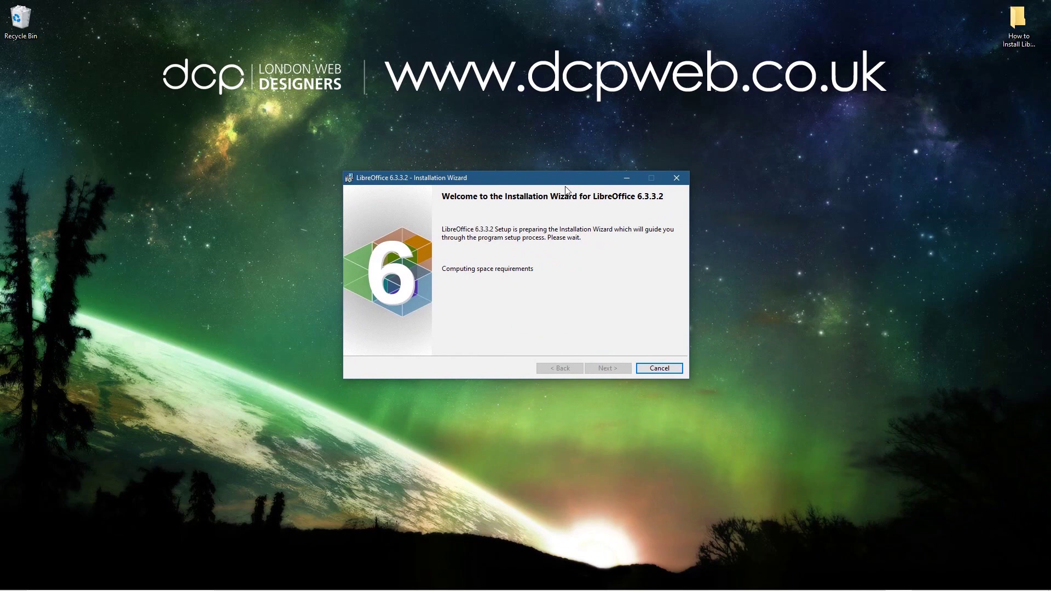
click(677, 179)
click(505, 326)
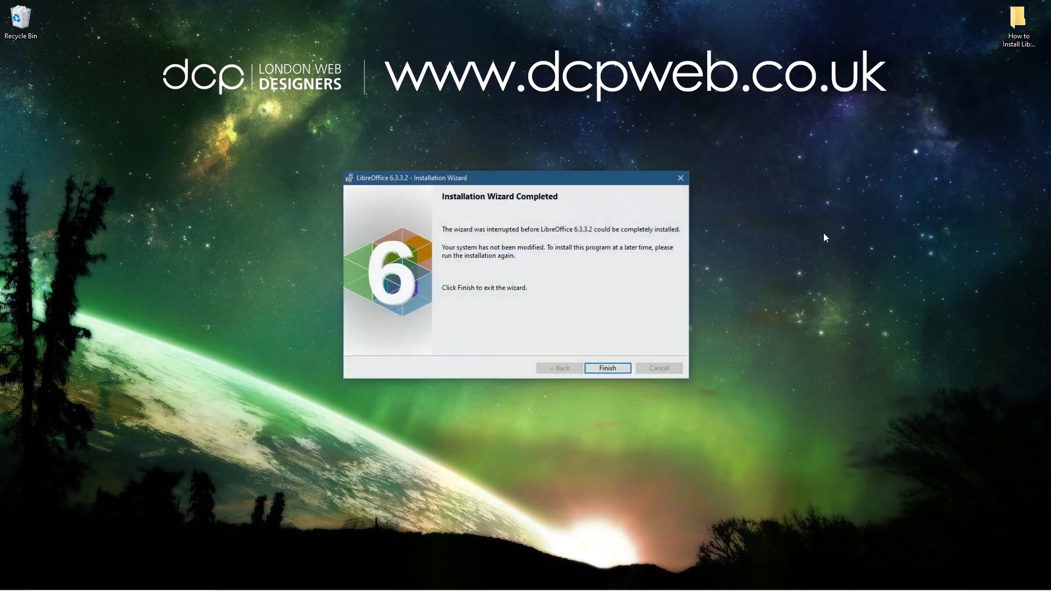
click(611, 370)
Step: Relaunch LibreOffice_6.3.3_Win_x64.msi from its folder and close the file window
double_click(1017, 19)
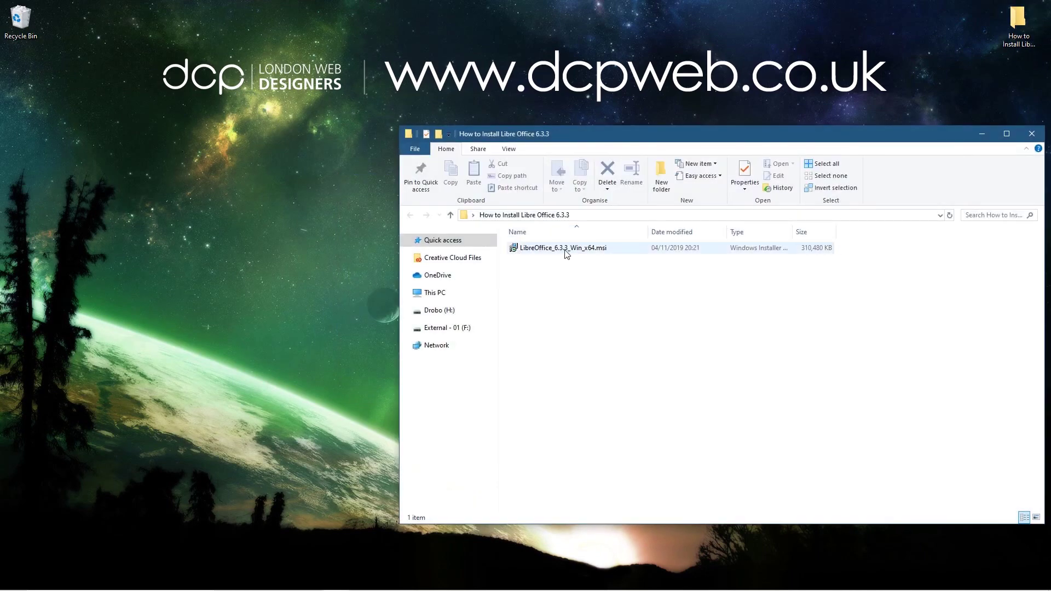
click(576, 249)
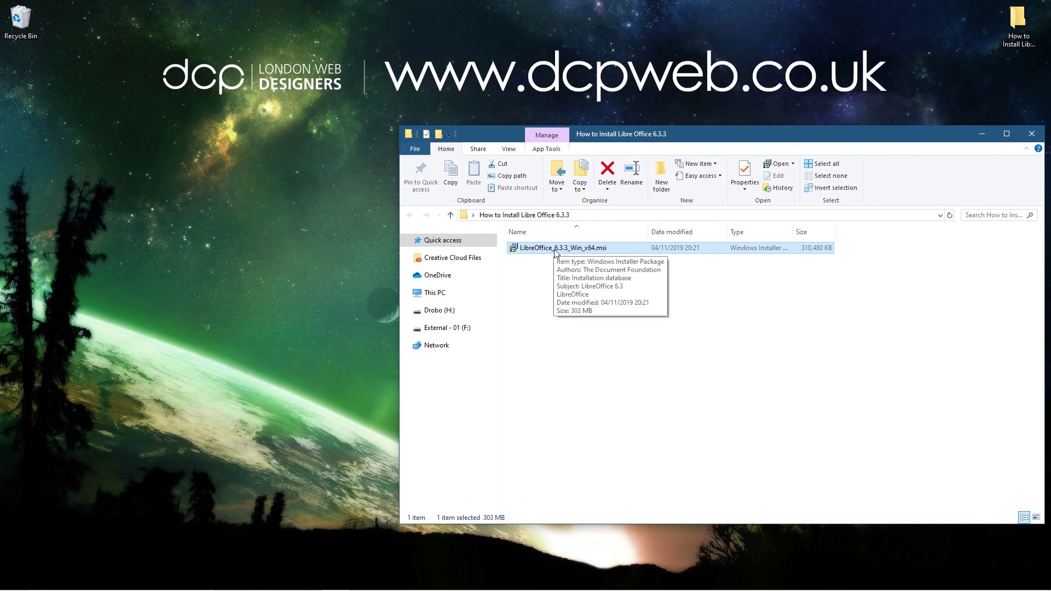
double_click(564, 249)
click(1030, 135)
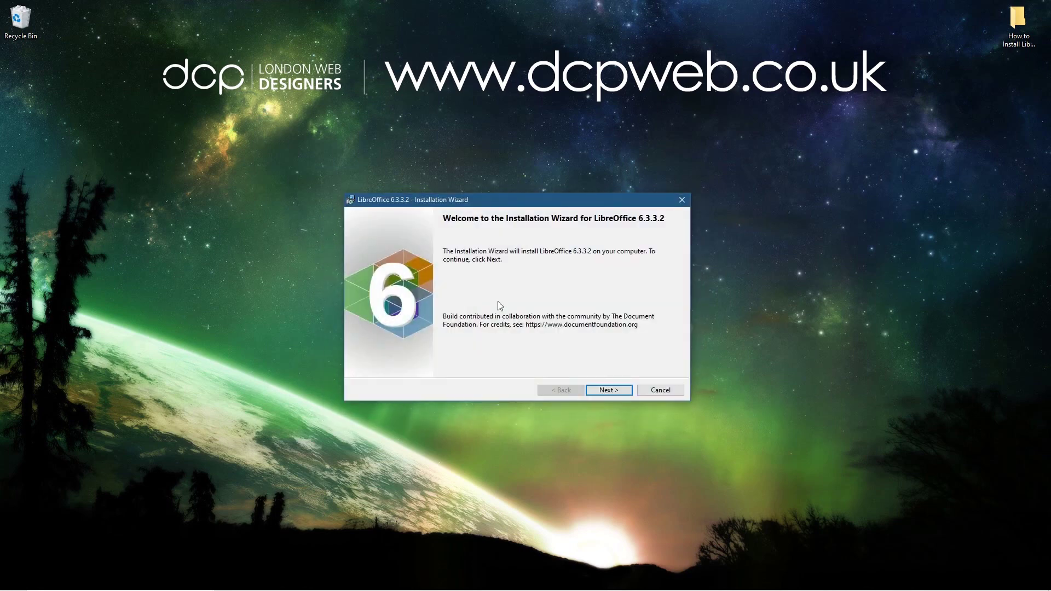
Step: Start a Typical install without a desktop shortcut, leaving running applications open
click(616, 392)
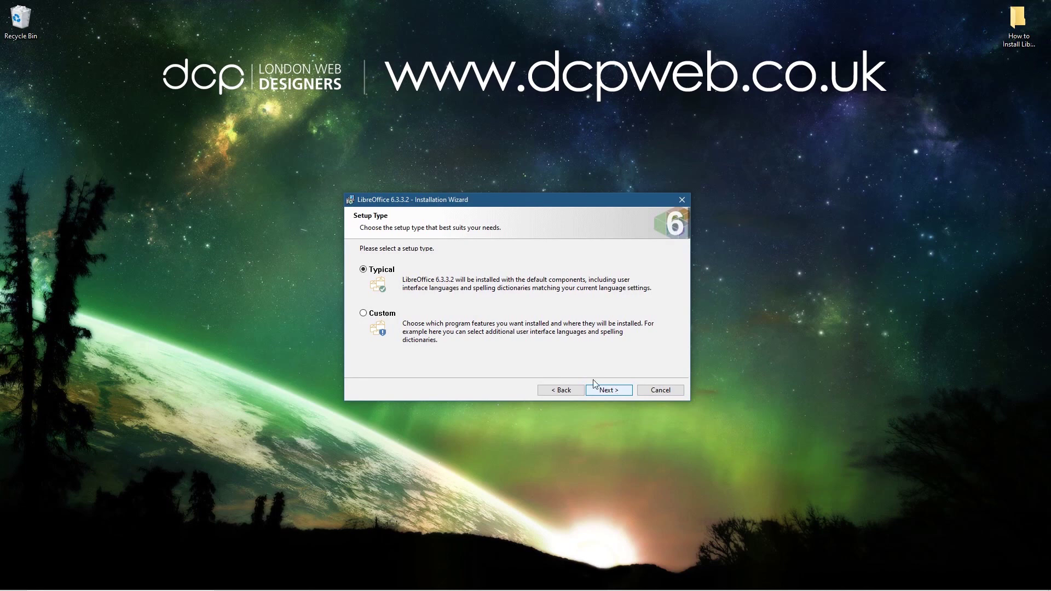
click(617, 390)
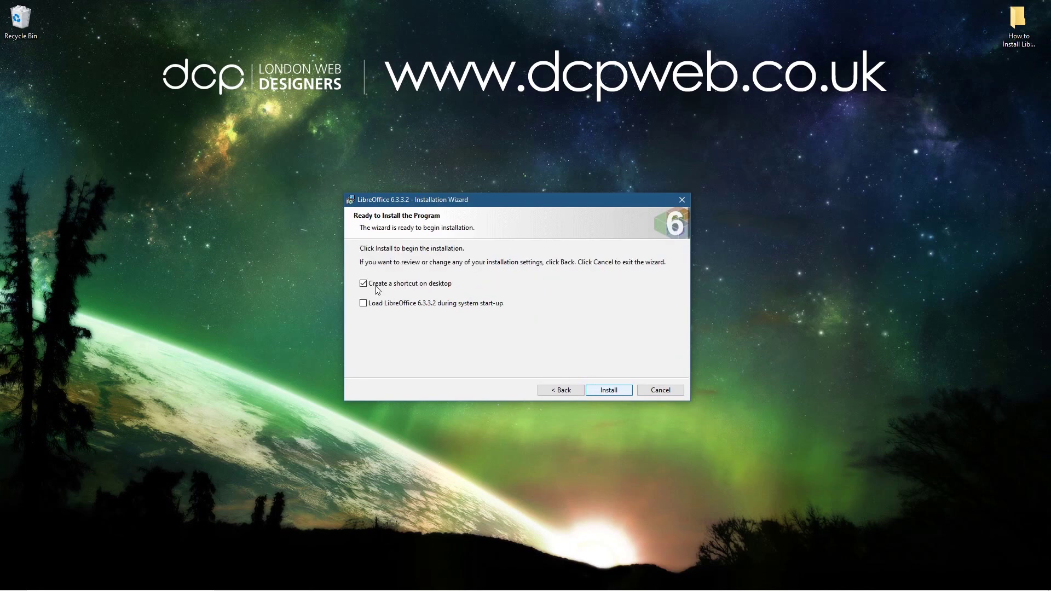
click(430, 287)
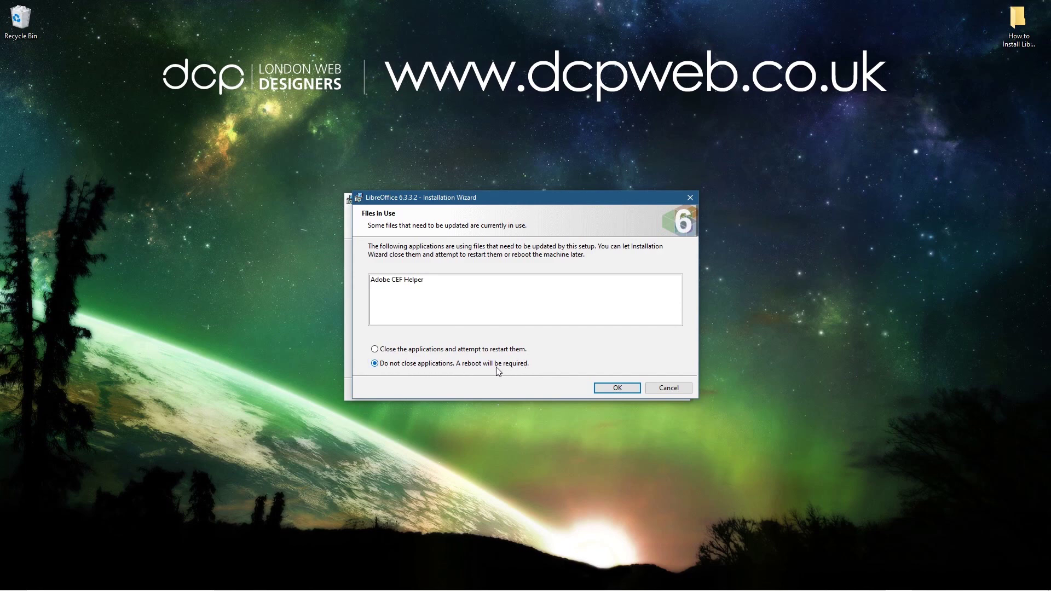
click(622, 388)
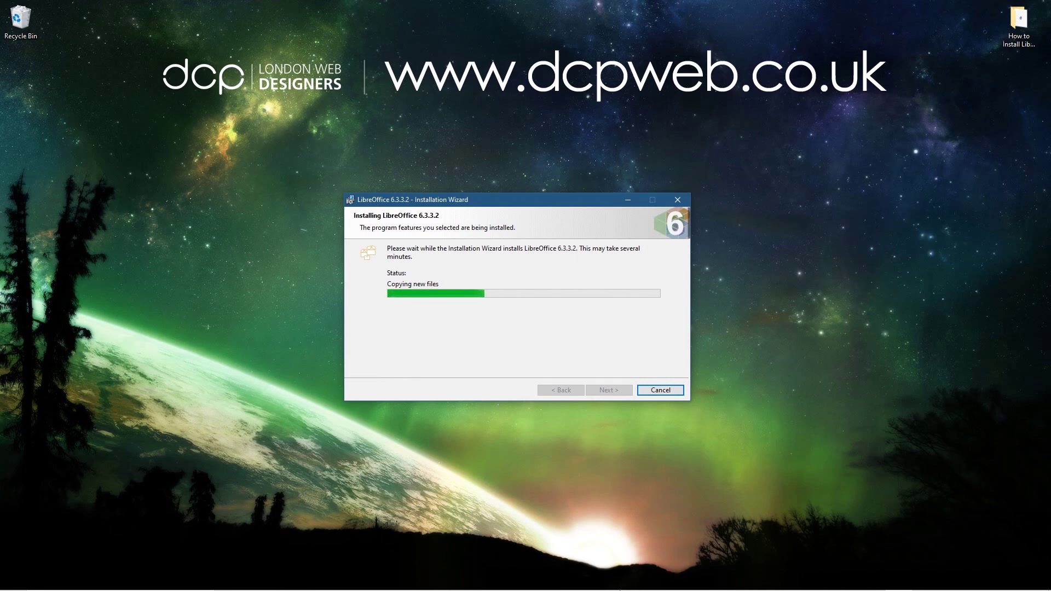
Step: Open Google Chrome while the installer keeps copying files
click(871, 584)
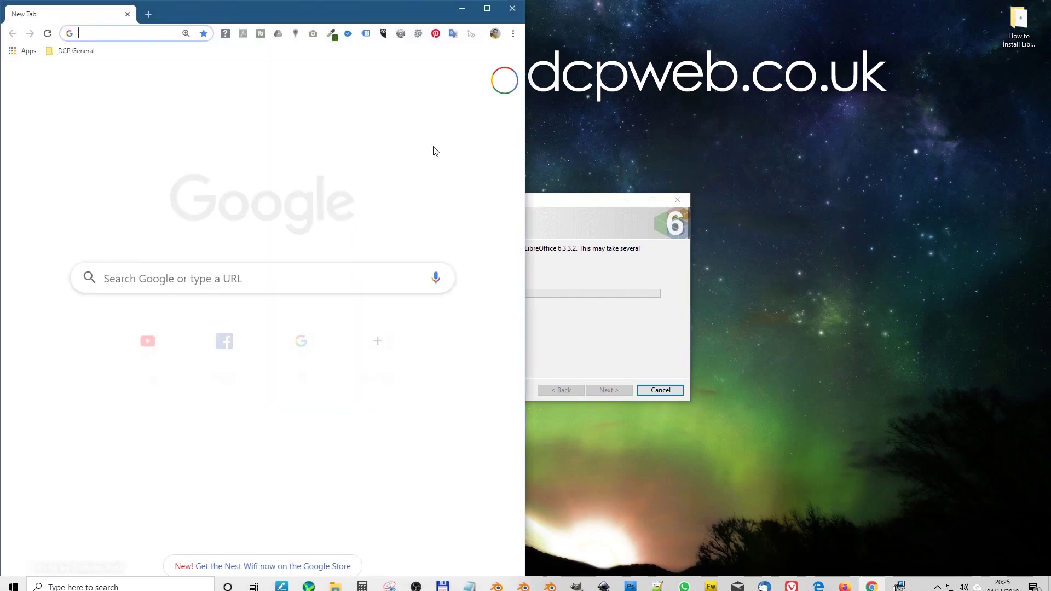
Step: Go to the YouTube channel, rearrange the installer and Chrome windows, and browse its playlists
text(y)
key(Return)
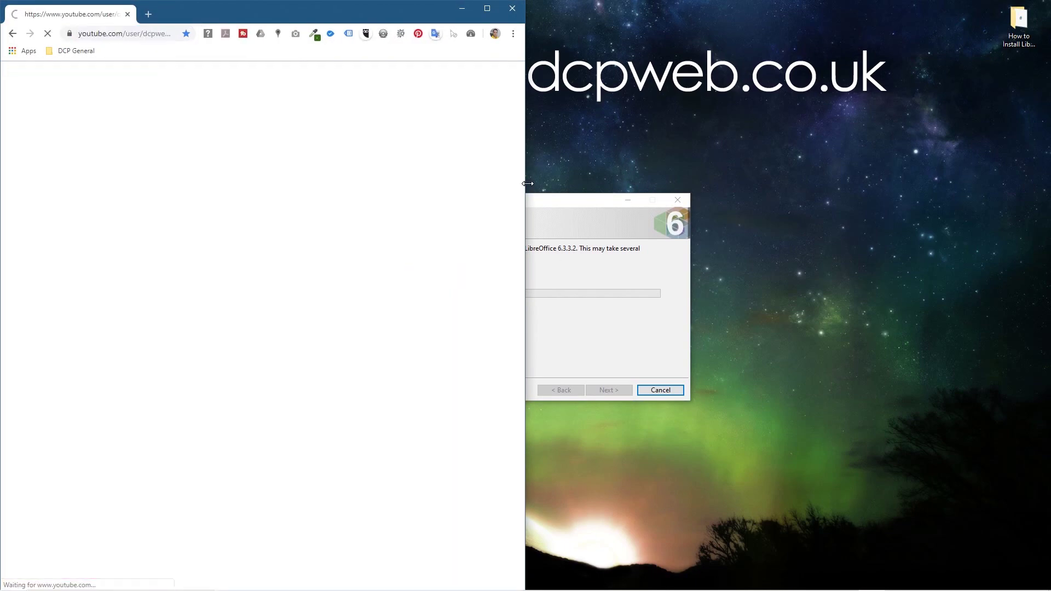
drag(528, 184, 840, 189)
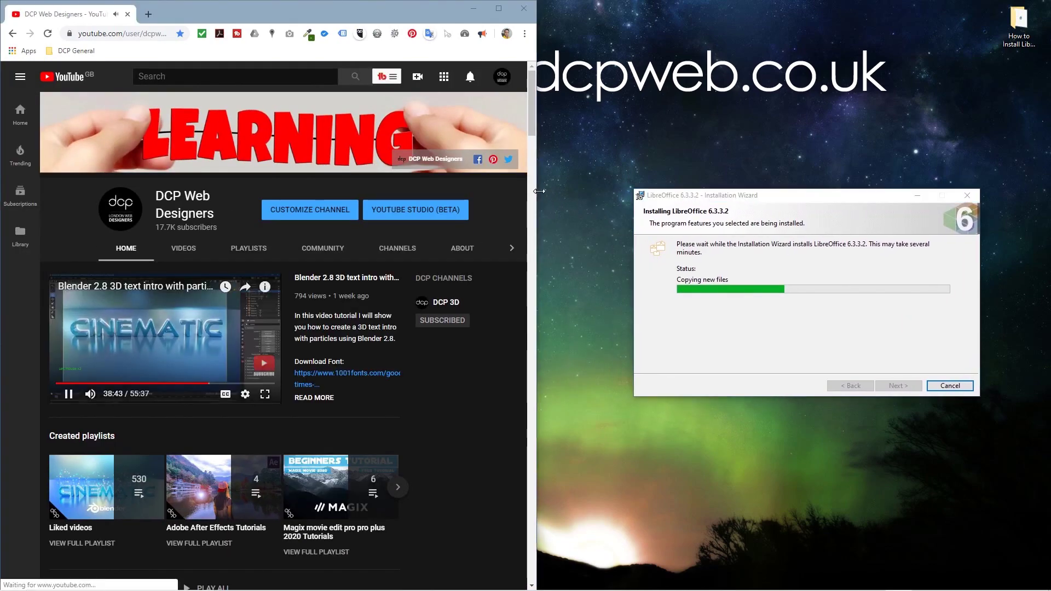
drag(536, 198, 636, 198)
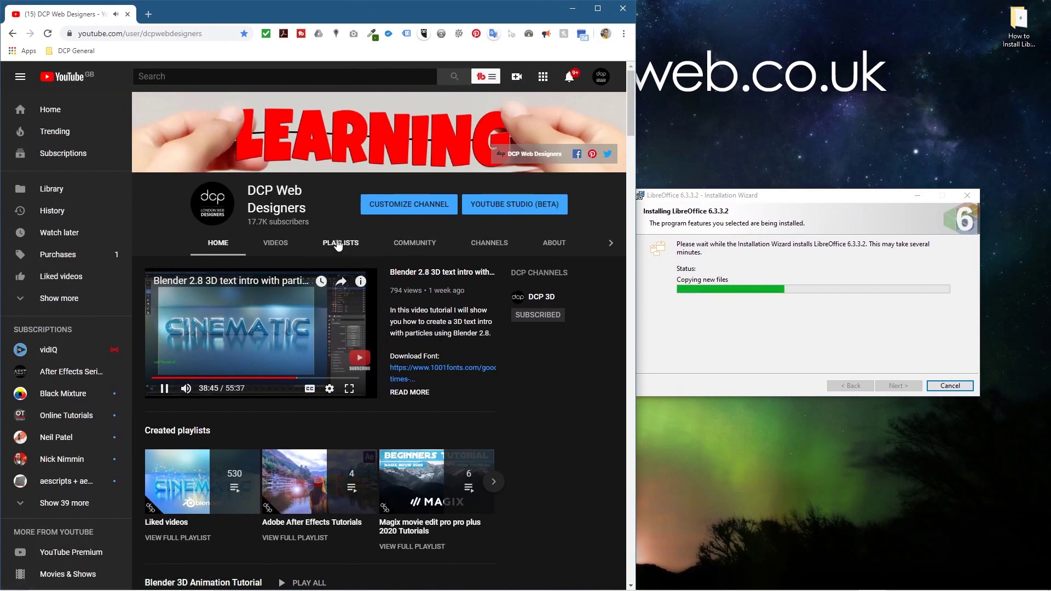
click(333, 243)
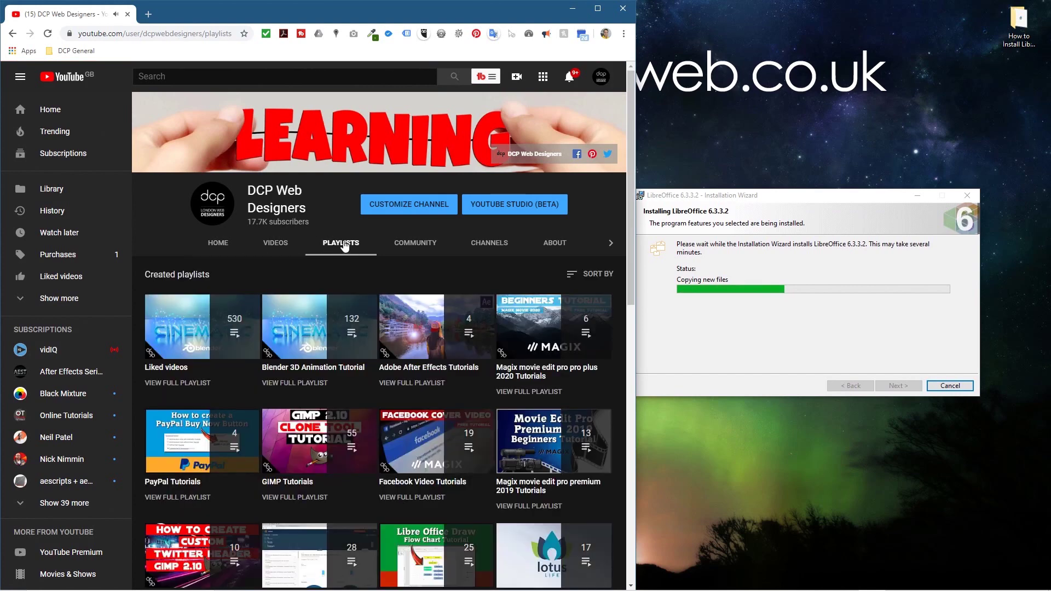
scroll(384, 339, down, 5)
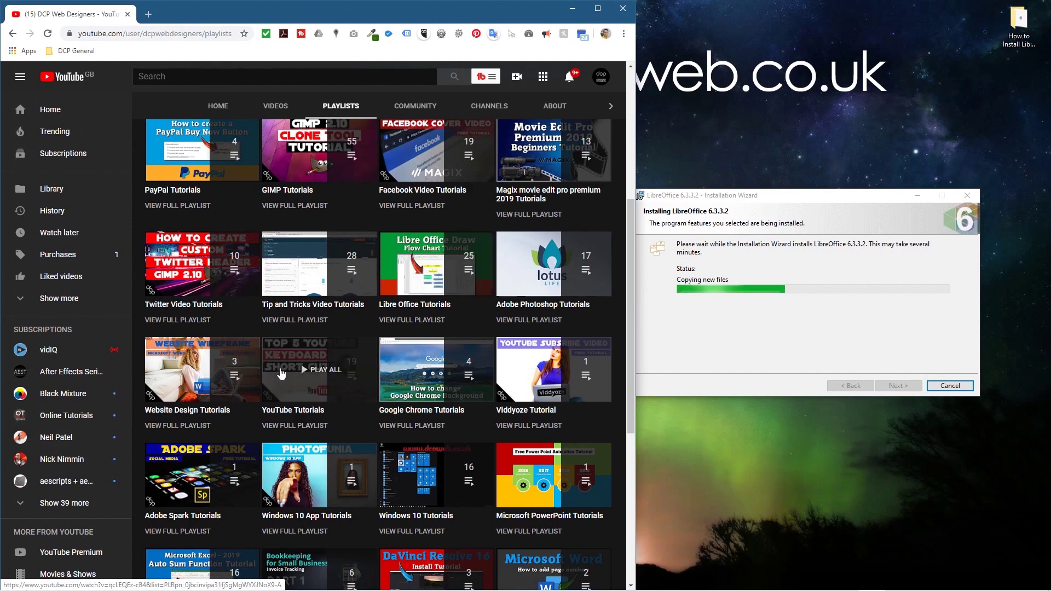
scroll(280, 374, up, 4)
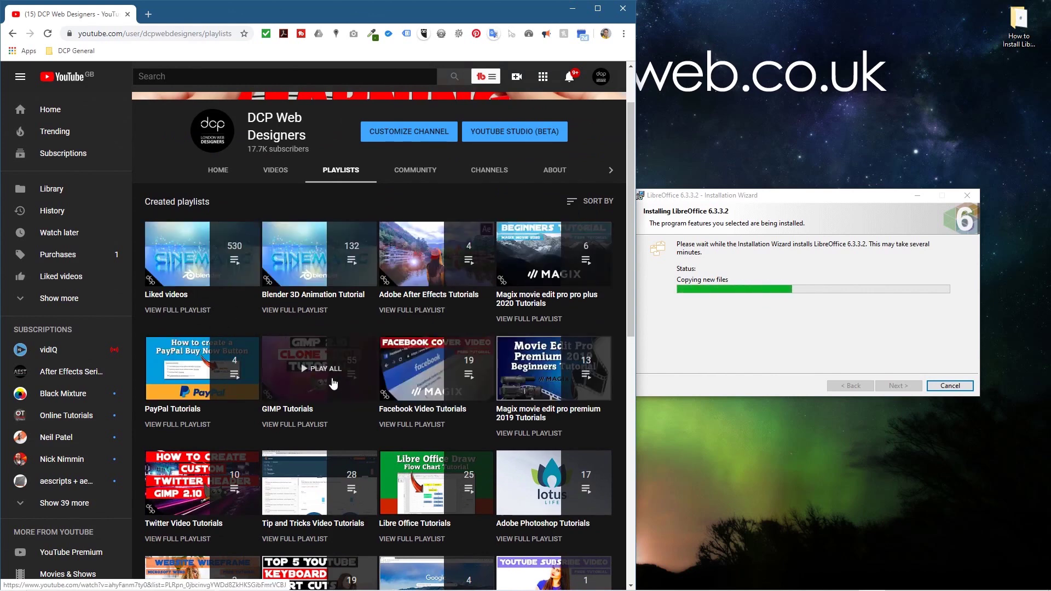
scroll(218, 501, down, 1)
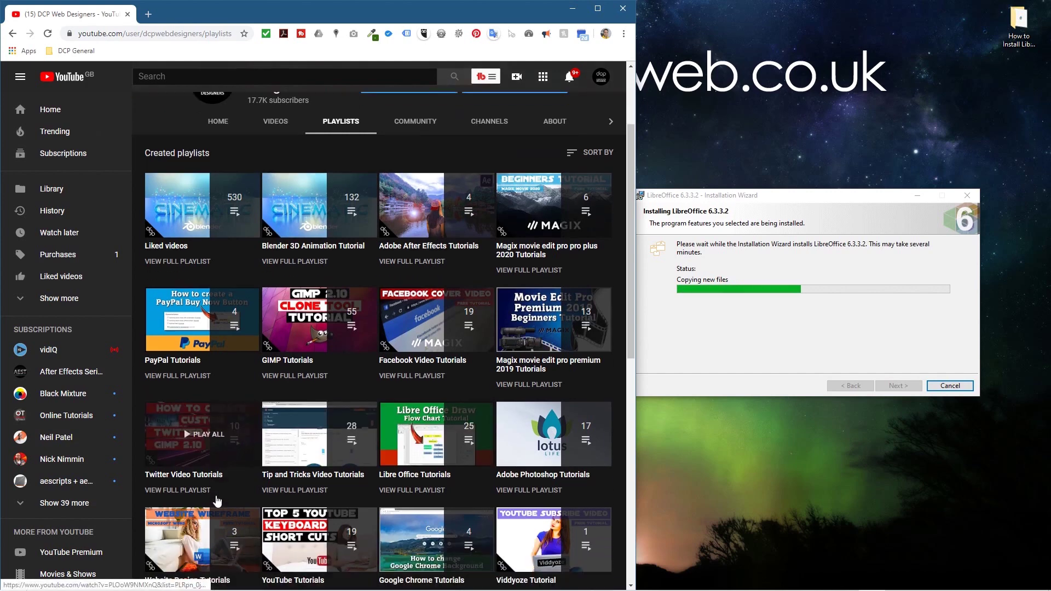
scroll(218, 501, down, 5)
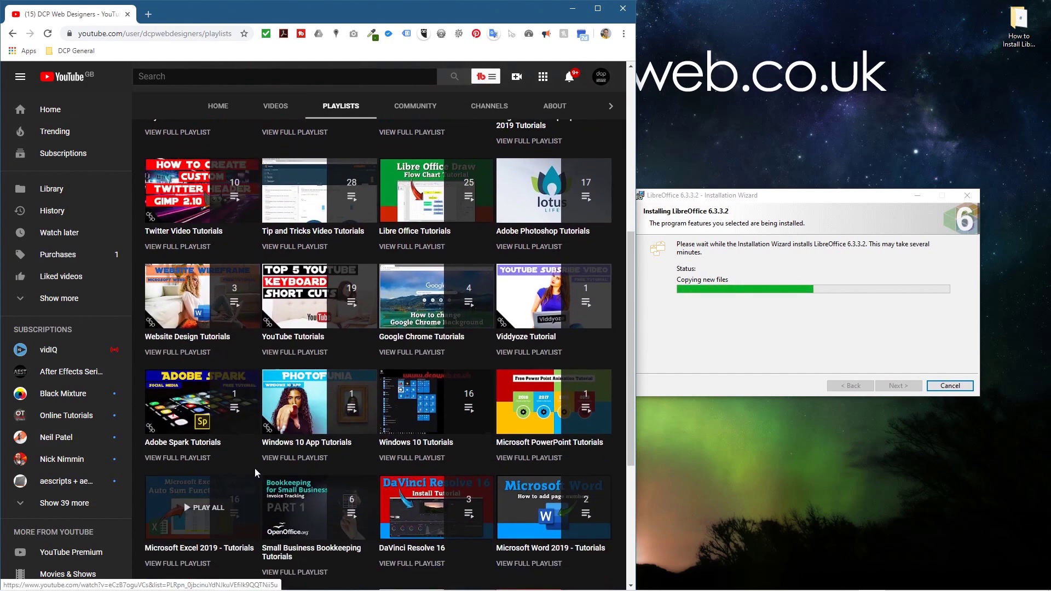
scroll(260, 462, down, 4)
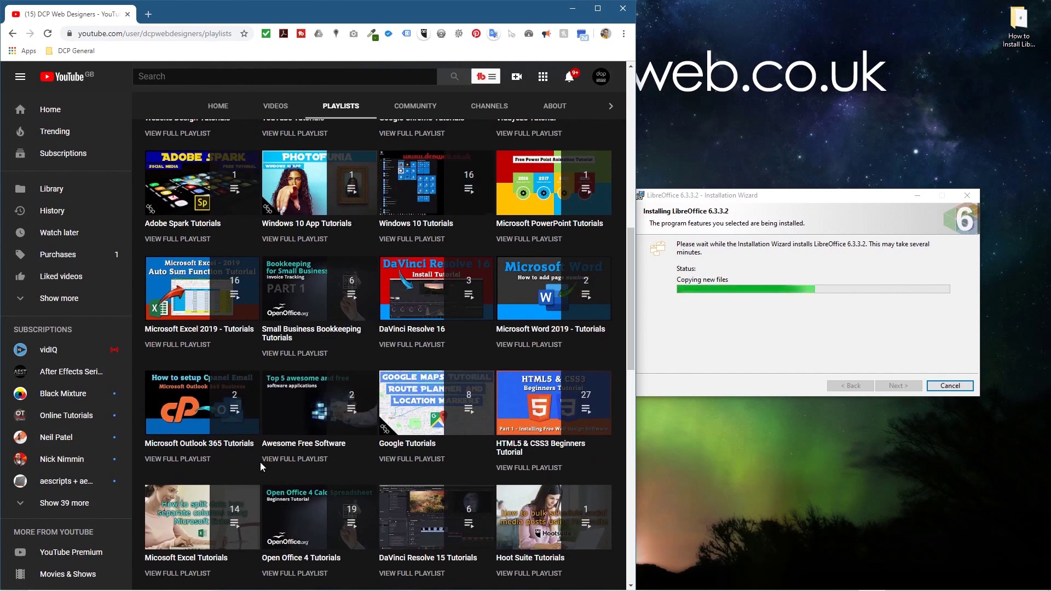
scroll(260, 462, down, 5)
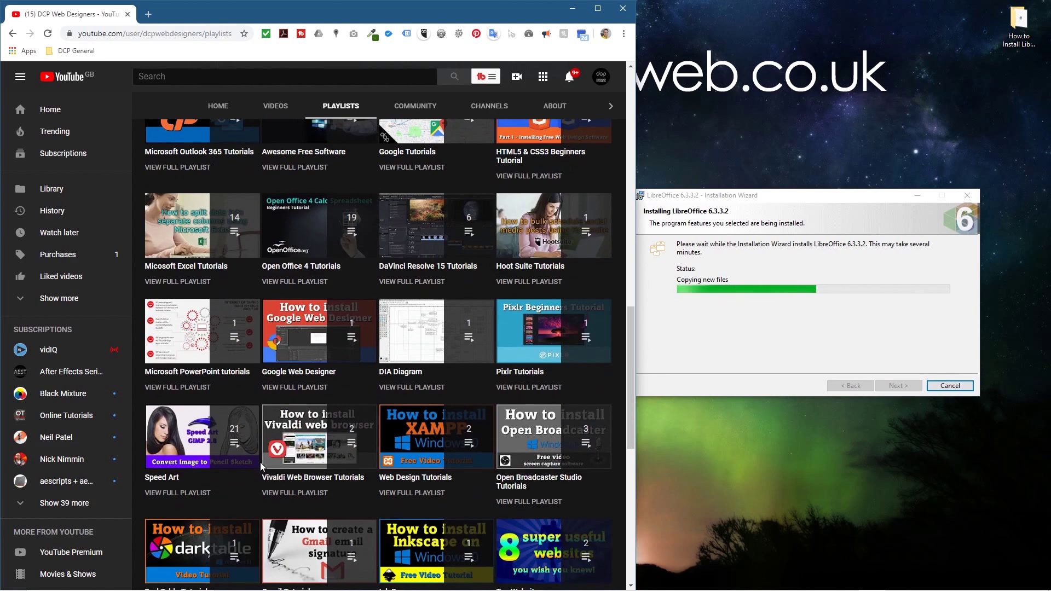
scroll(261, 463, down, 4)
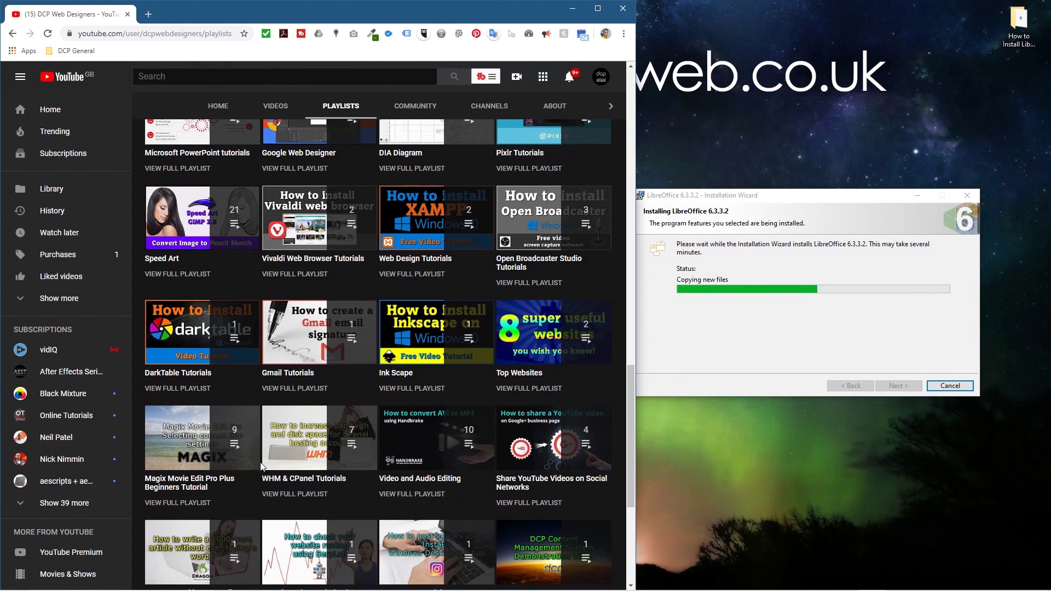
scroll(261, 463, down, 3)
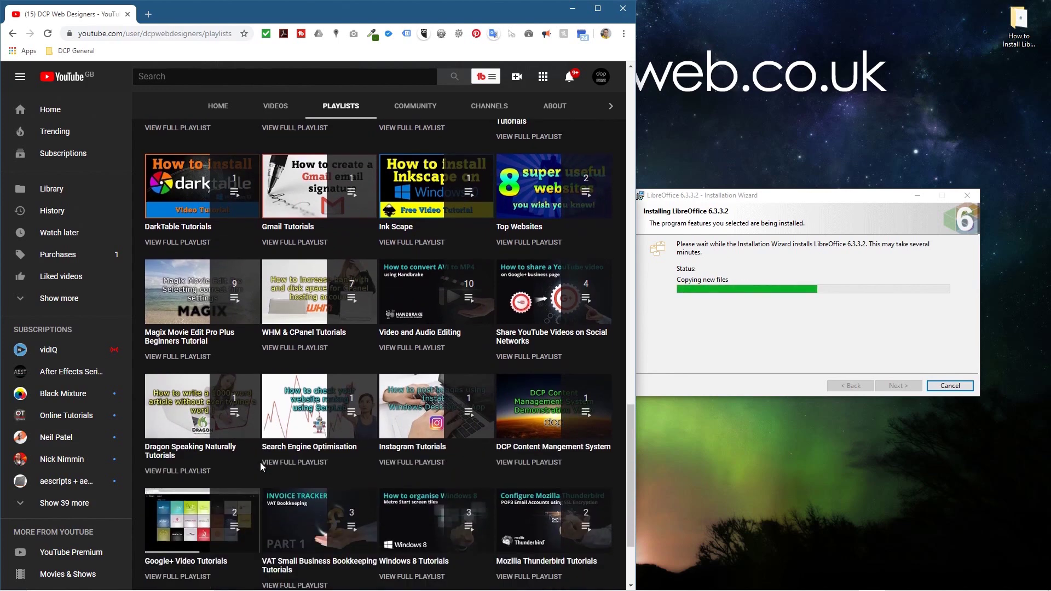
scroll(260, 462, down, 1)
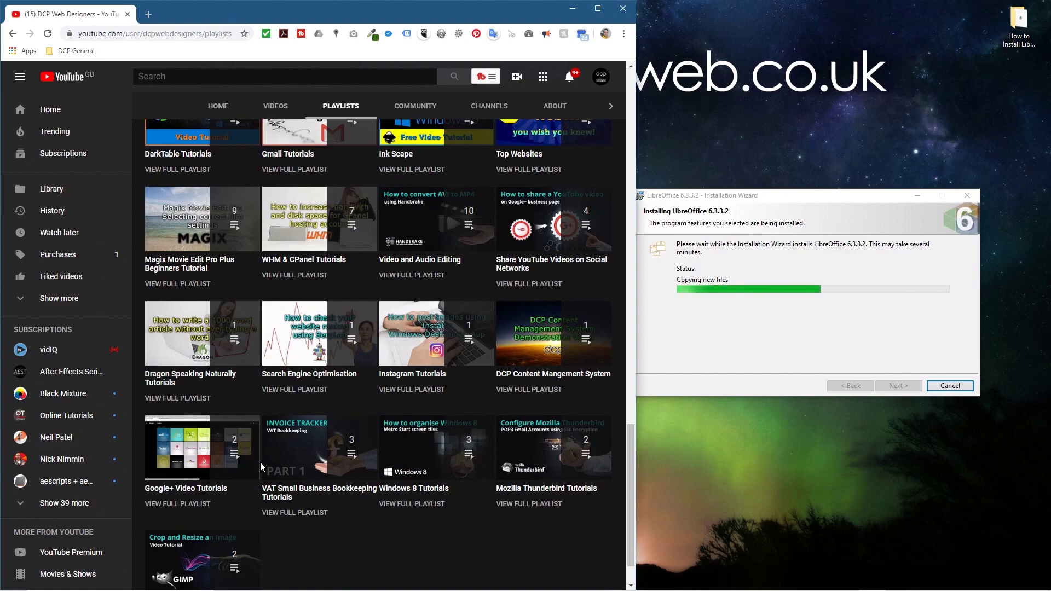
scroll(260, 464, up, 5)
scroll(260, 464, up, 6)
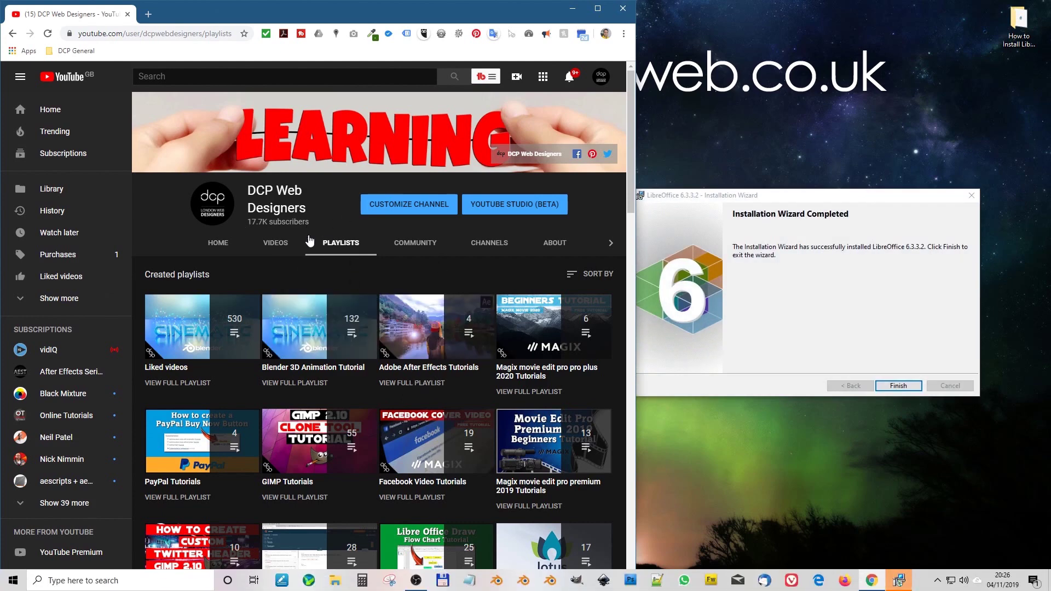
Step: Look through the channel's uploaded videos, then close the Chrome window
click(276, 243)
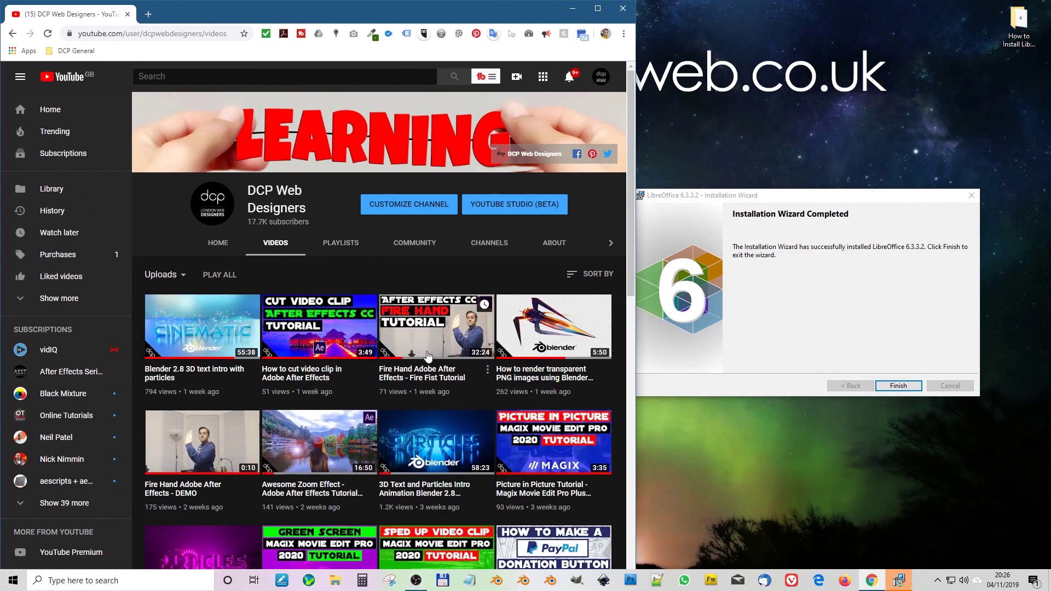
scroll(404, 374, down, 10)
scroll(404, 374, down, 10)
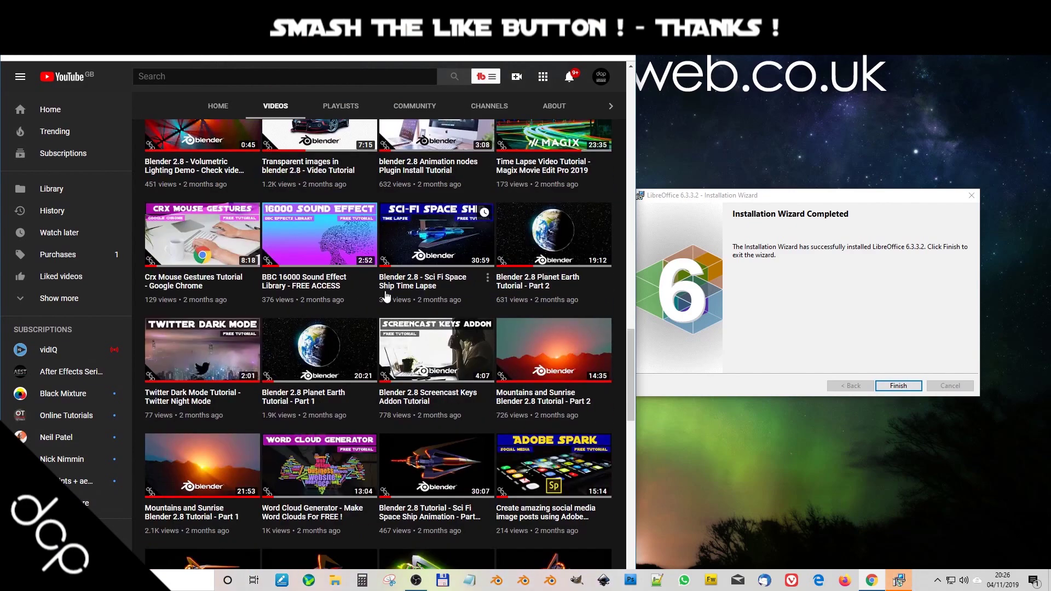
scroll(386, 295, down, 10)
click(872, 580)
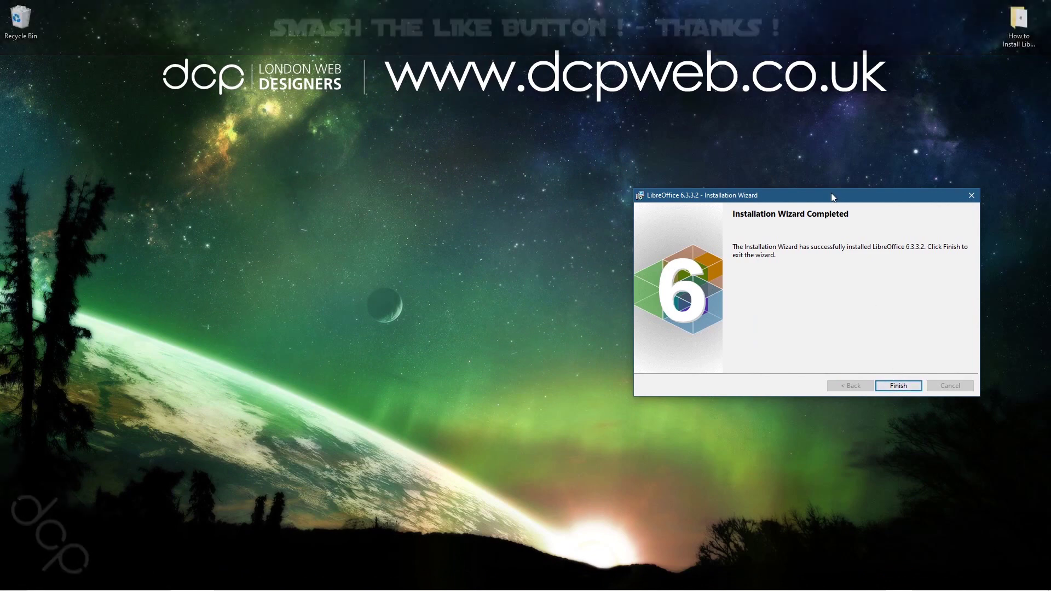
Step: Finish the completed LibreOffice 6.3.3.2 installation and open the Start menu
drag(833, 197, 545, 170)
click(613, 359)
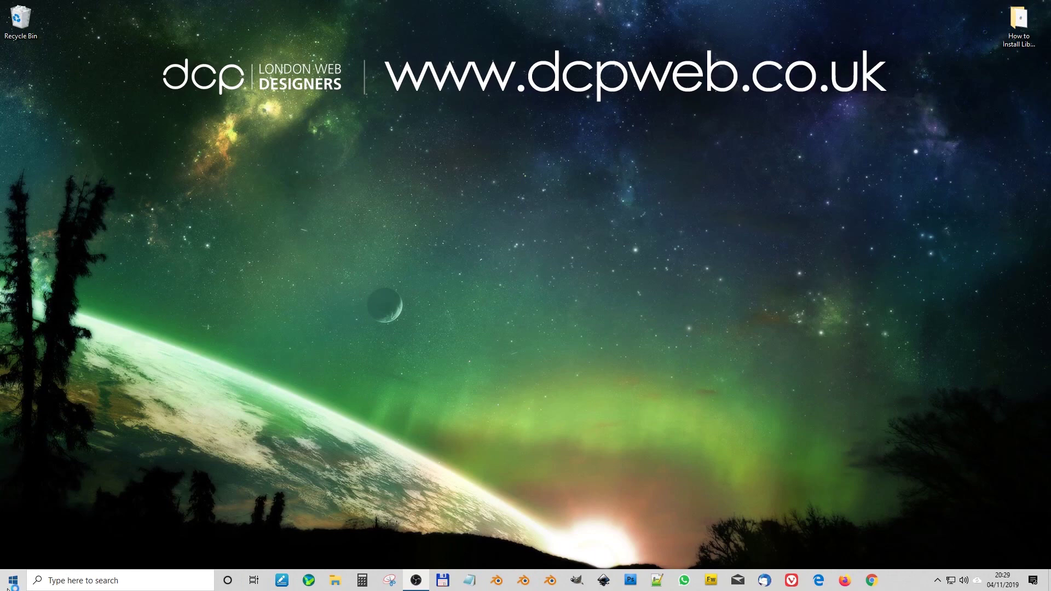
click(13, 580)
Step: Launch LibreOffice Calc from the expanded office tiles folder in Start
click(205, 75)
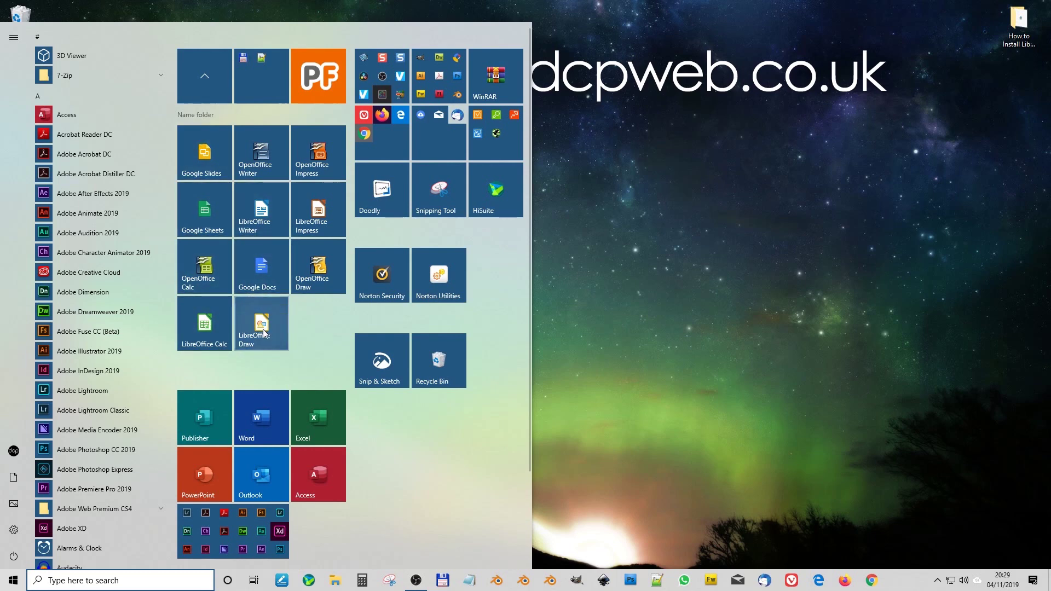
click(205, 327)
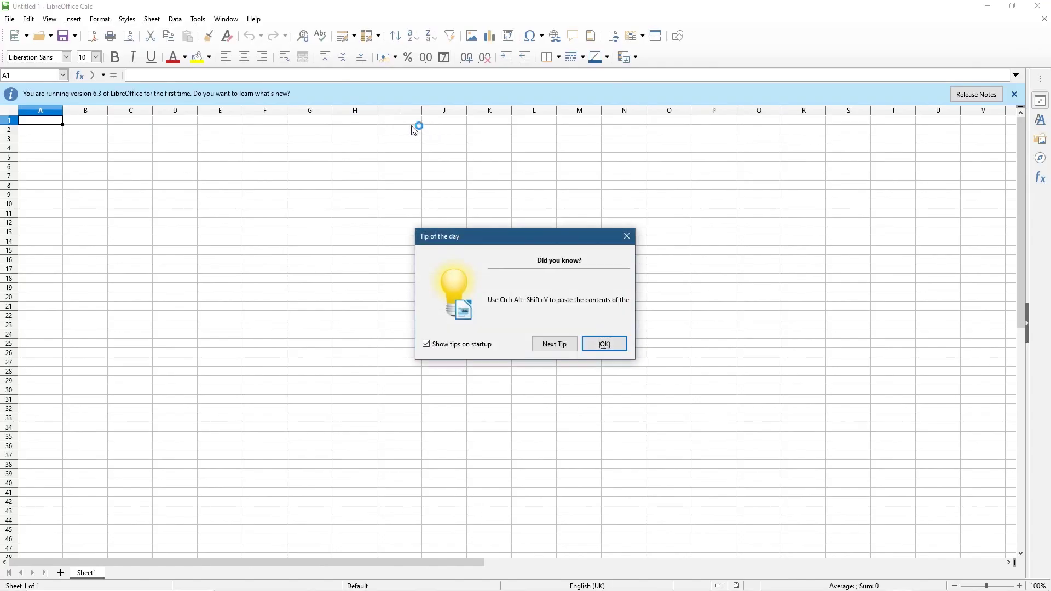
Step: Read the Tip of the day, dismiss it, and open the LibreOffice 6.3 release notes
drag(489, 303, 636, 304)
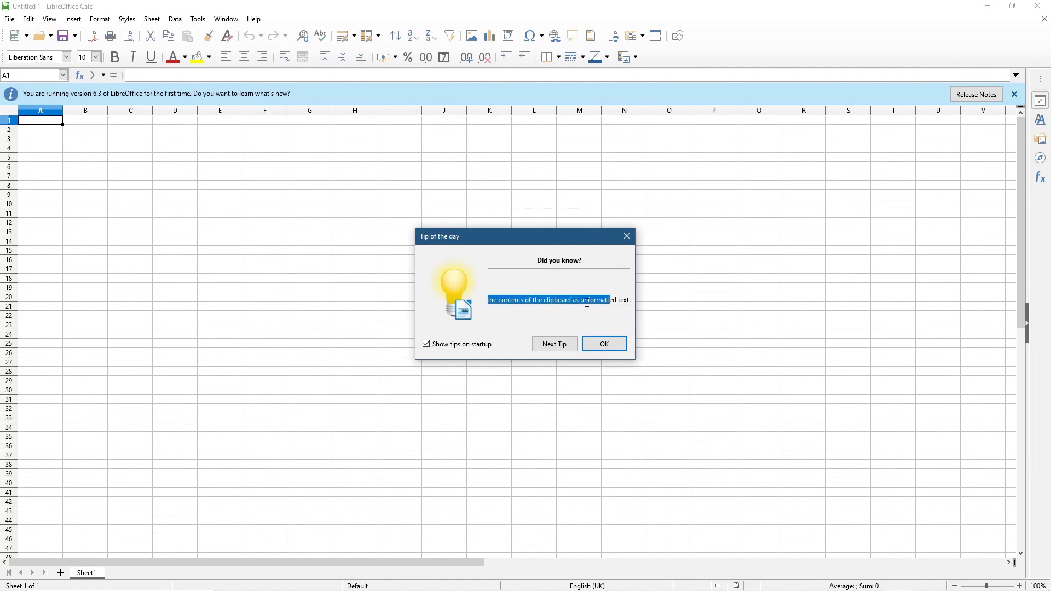
click(553, 299)
drag(534, 300, 639, 300)
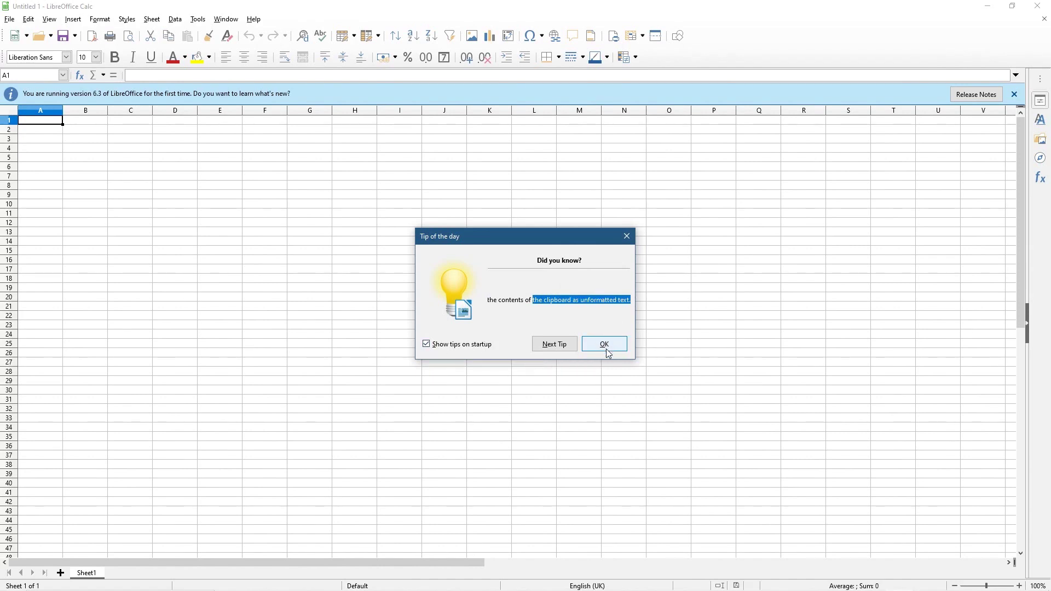
click(610, 351)
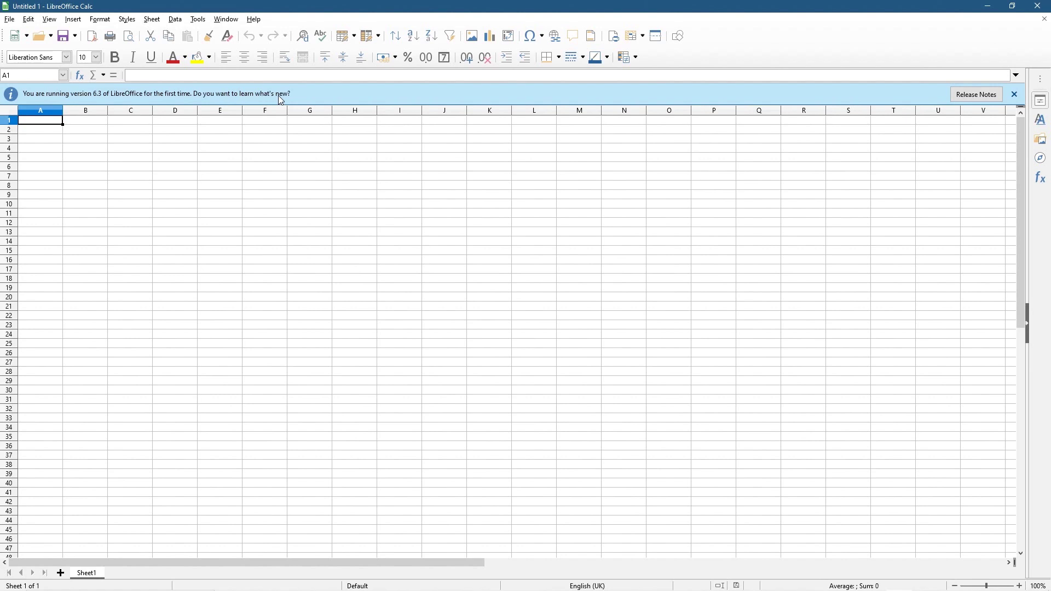
click(976, 96)
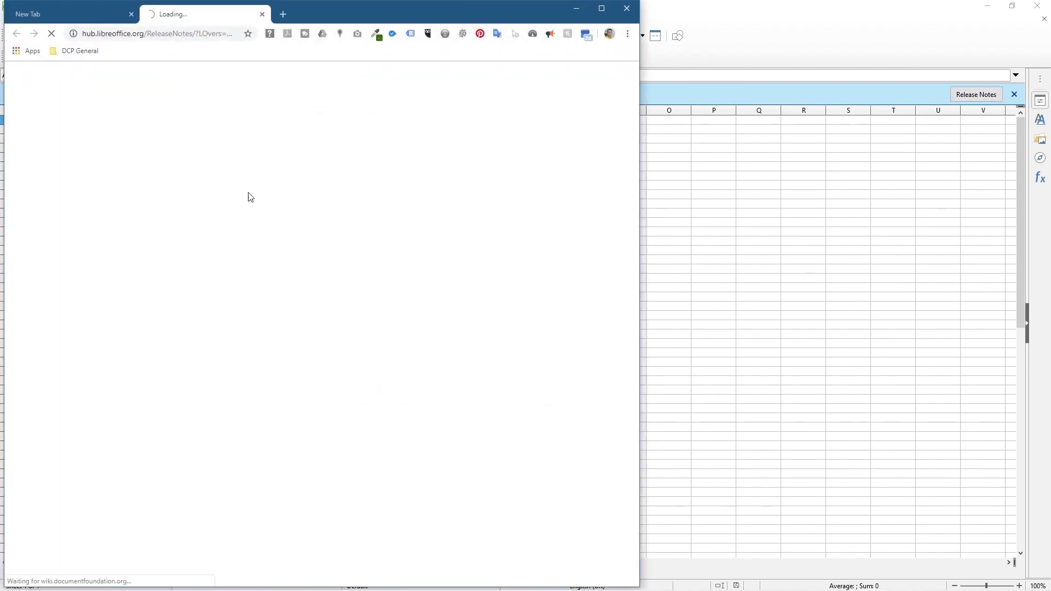
scroll(347, 364, down, 12)
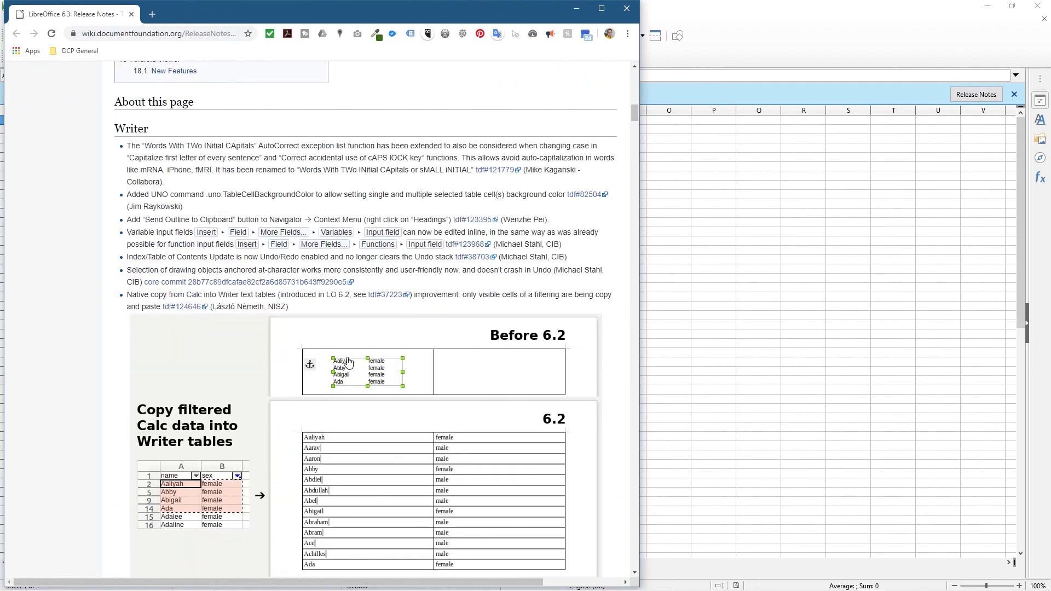
scroll(348, 362, down, 9)
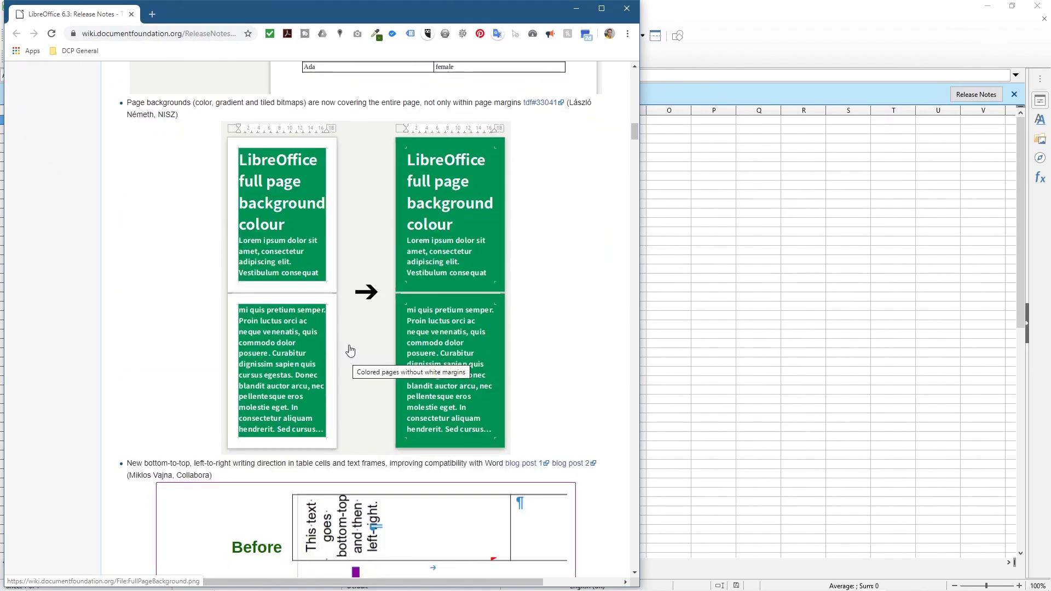
scroll(350, 350, down, 20)
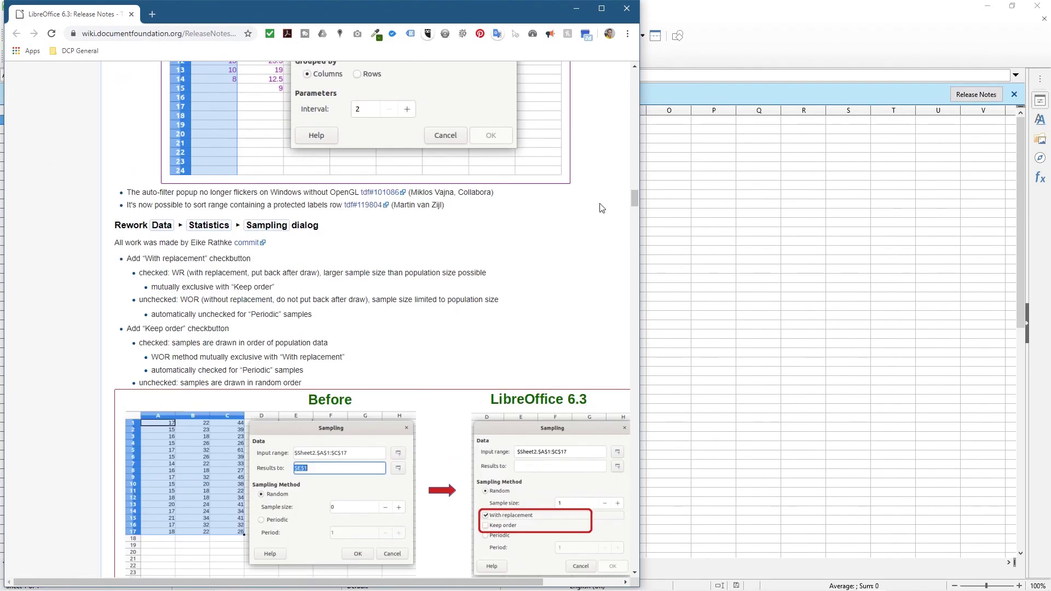
drag(634, 193, 639, 350)
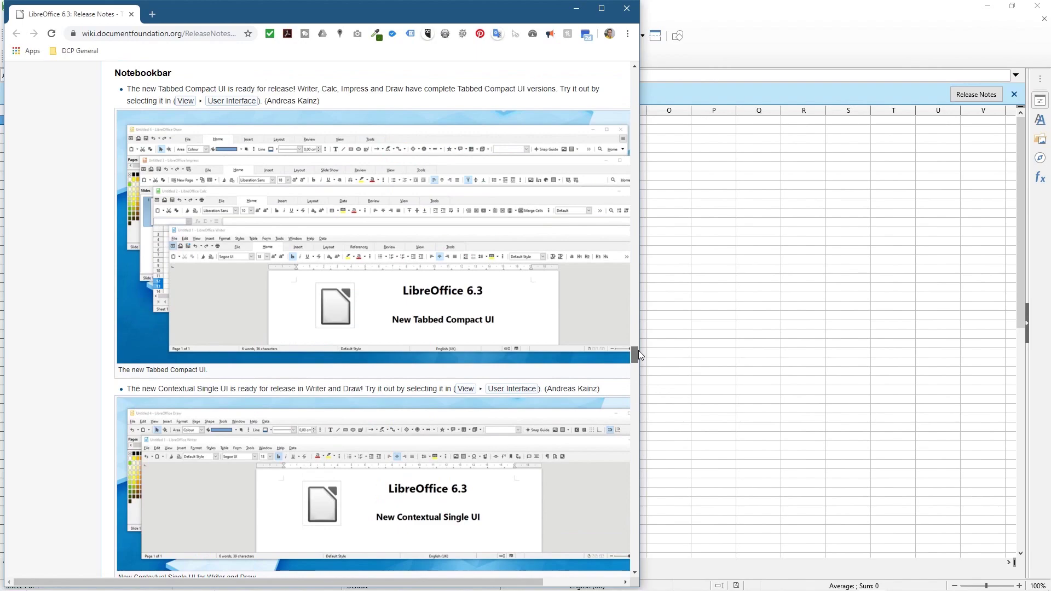
drag(638, 351, 637, 10)
click(627, 11)
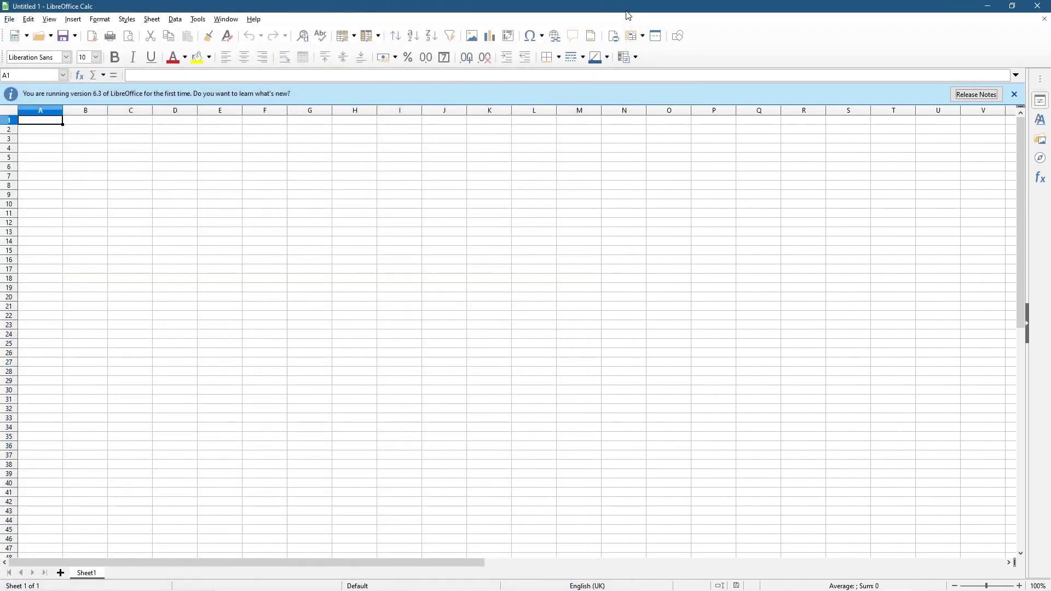
Step: Dismiss the version notice, enter 1 in A1, and fill A1:A25 with 1 to 25
click(1015, 94)
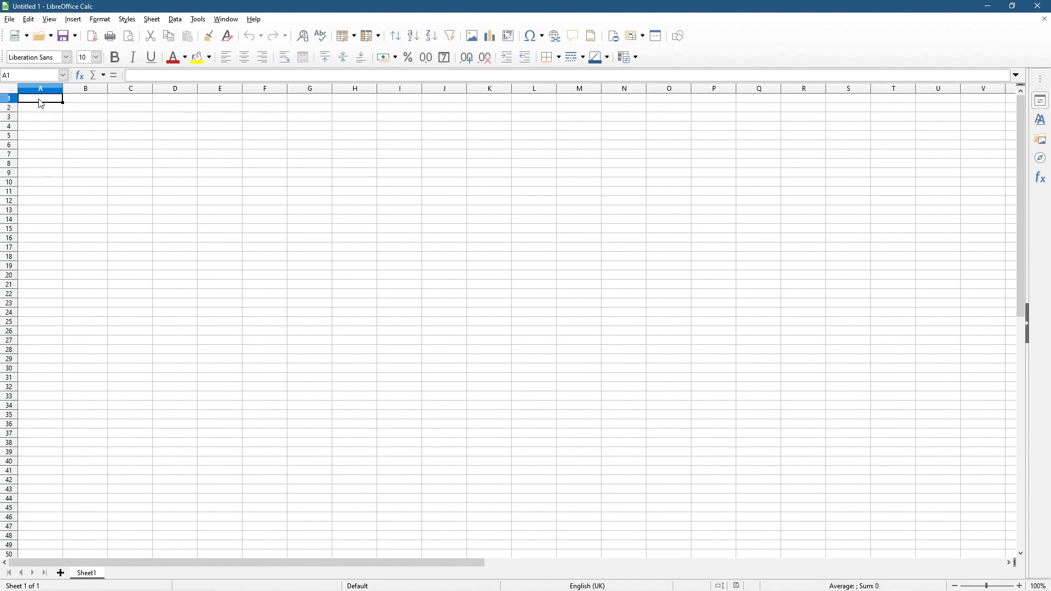
text(1)
key(Return)
click(54, 99)
drag(62, 103, 52, 326)
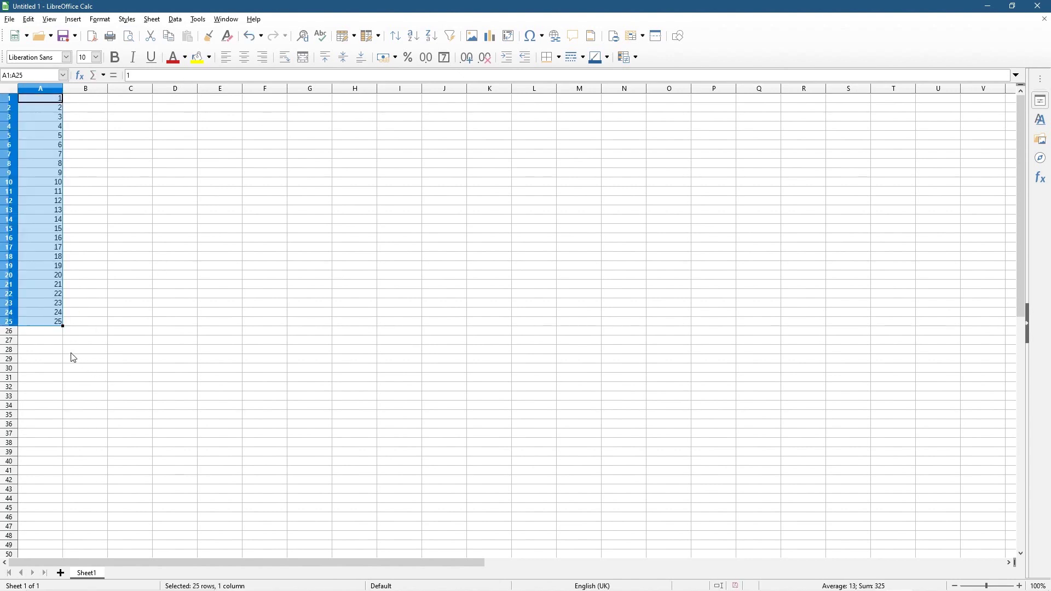
click(72, 353)
Step: Insert =SUM(A1:A25) in A26 with Autosum, totalling 325
click(49, 334)
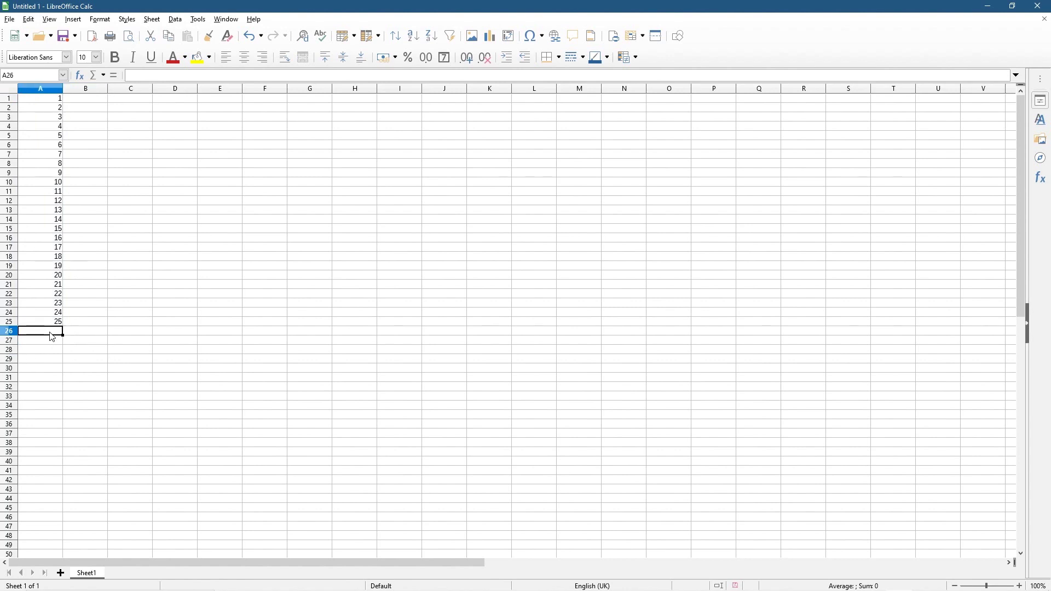
click(99, 77)
click(109, 90)
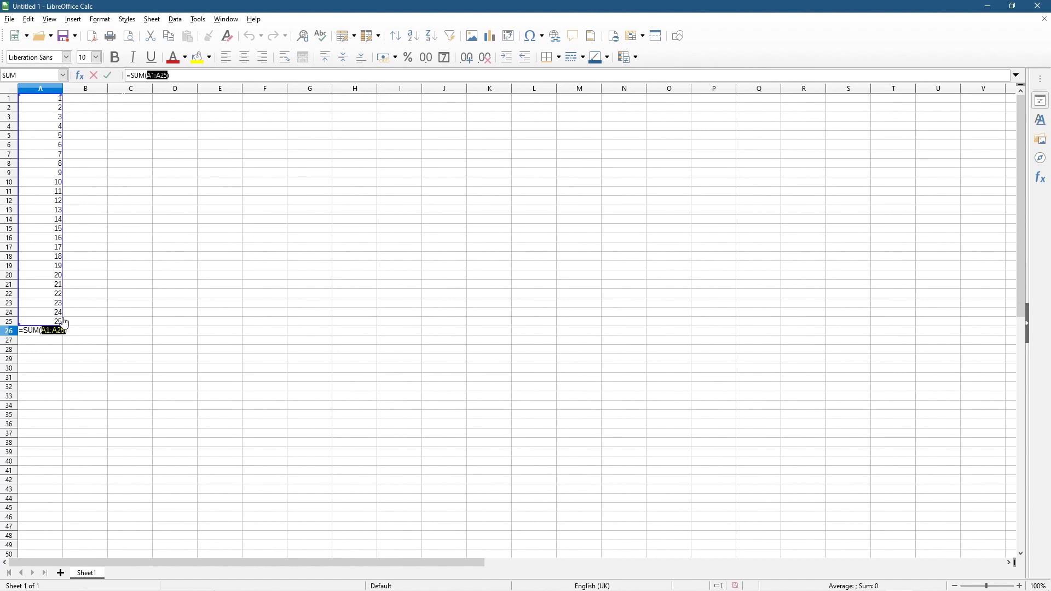
key(Return)
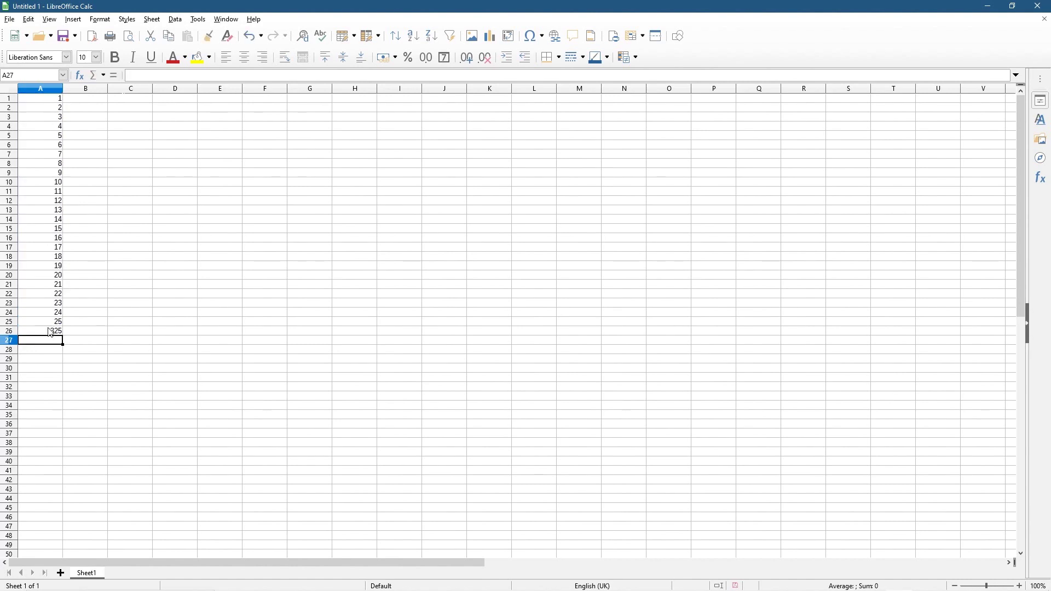
click(52, 331)
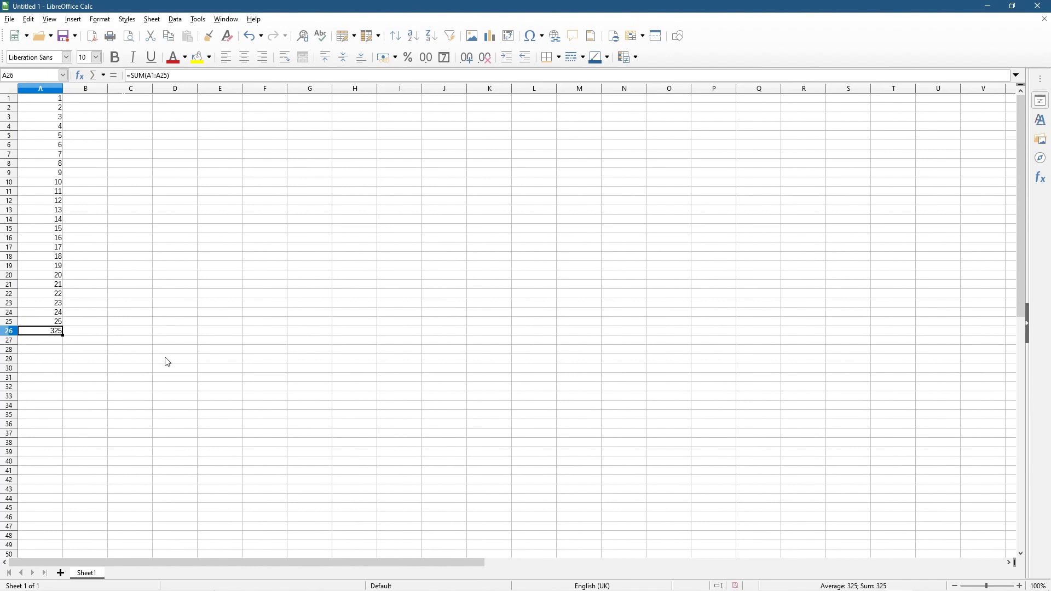
Step: Enter 'jan' in cell B1 and right-align it
click(88, 100)
text(jan)
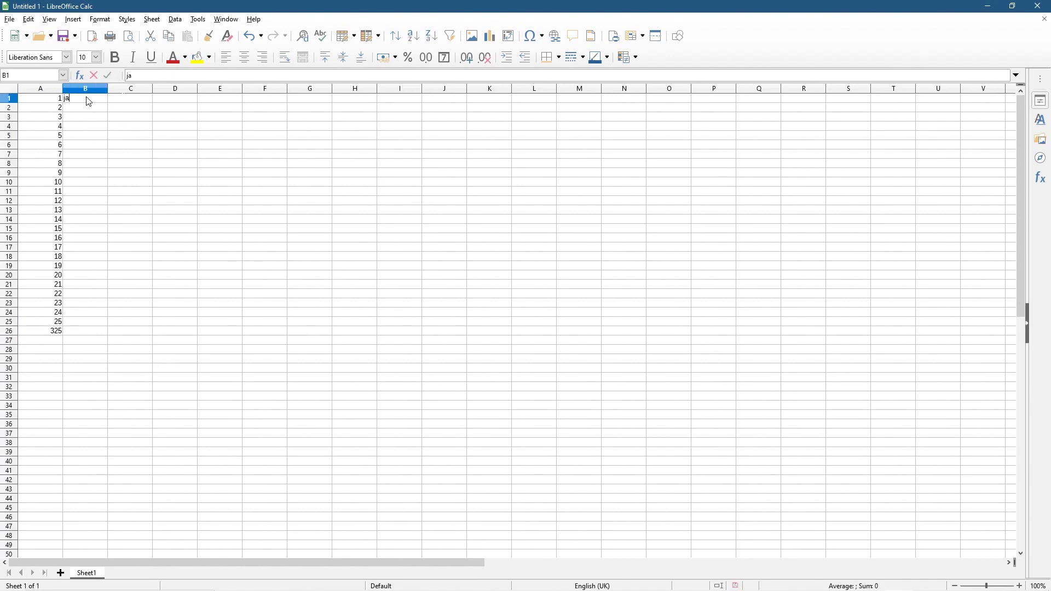
key(Return)
click(88, 99)
click(263, 57)
click(130, 126)
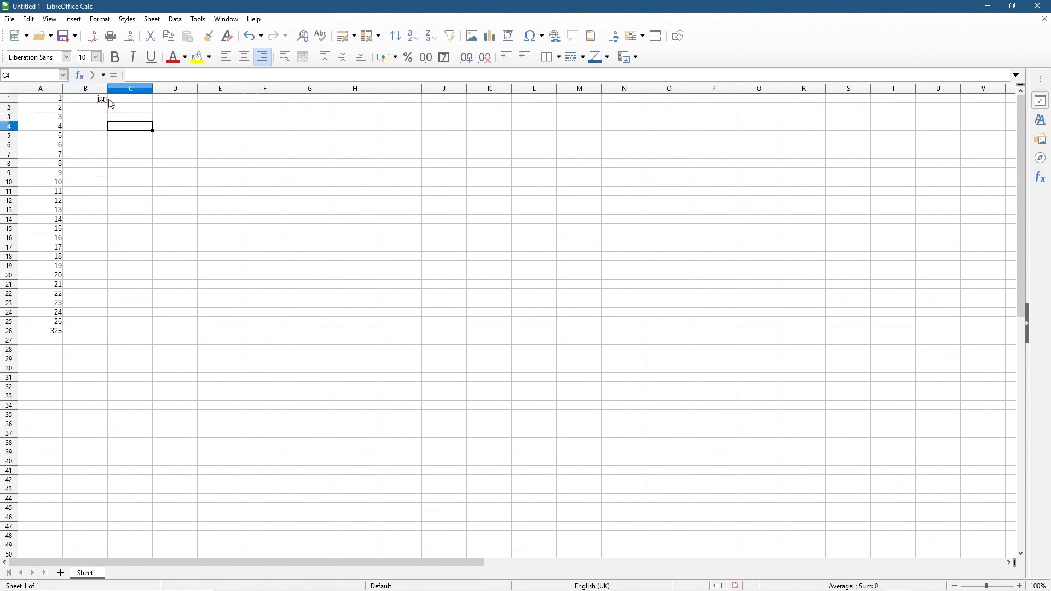
Step: Fill B1:B24 with repeating months Jan to Dec, then close Calc without saving
scroll(109, 107, up, 5)
click(164, 103)
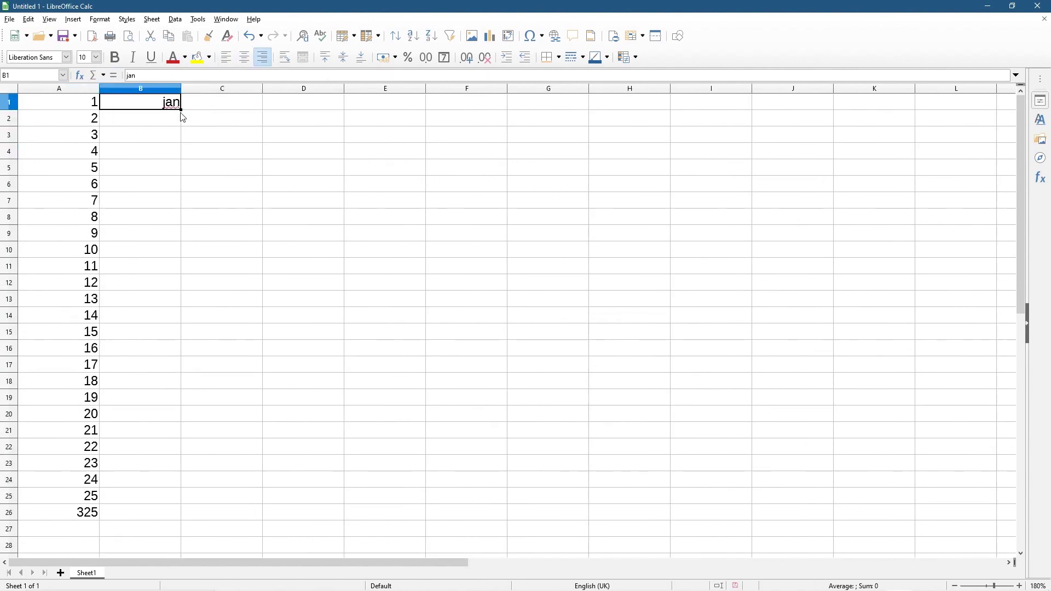
drag(182, 110, 165, 480)
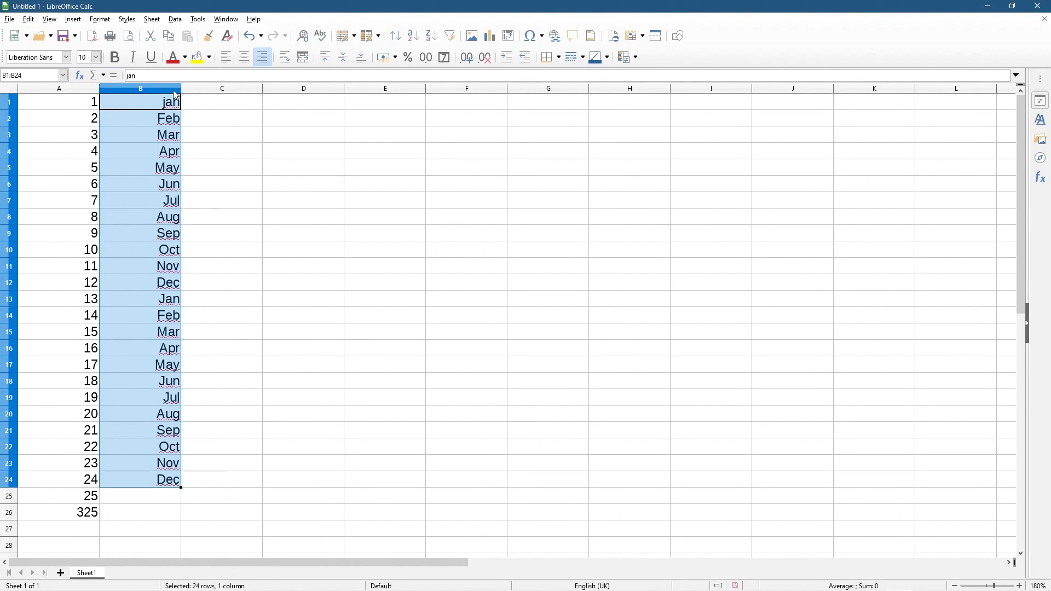
drag(160, 298, 171, 480)
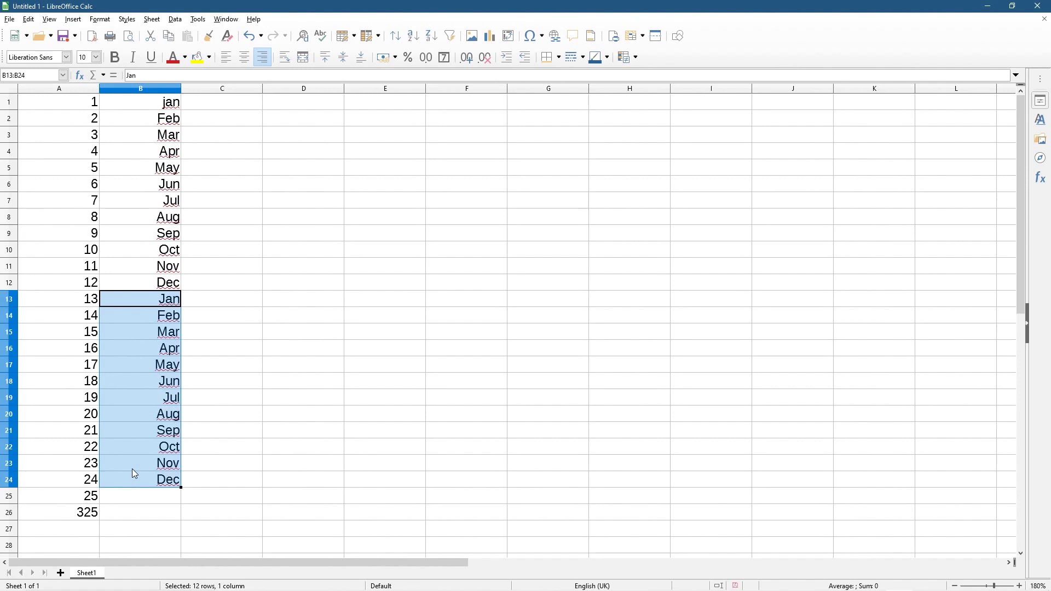
click(1037, 7)
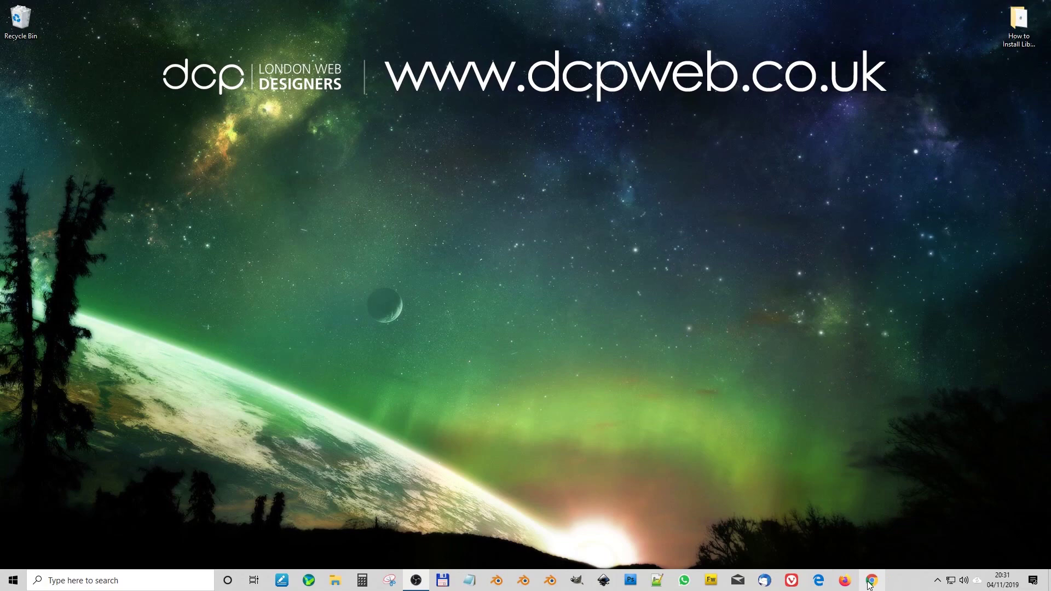
Step: Open the DCP Web Designers YouTube channel's Playlists page in a maximized Chrome window
click(871, 583)
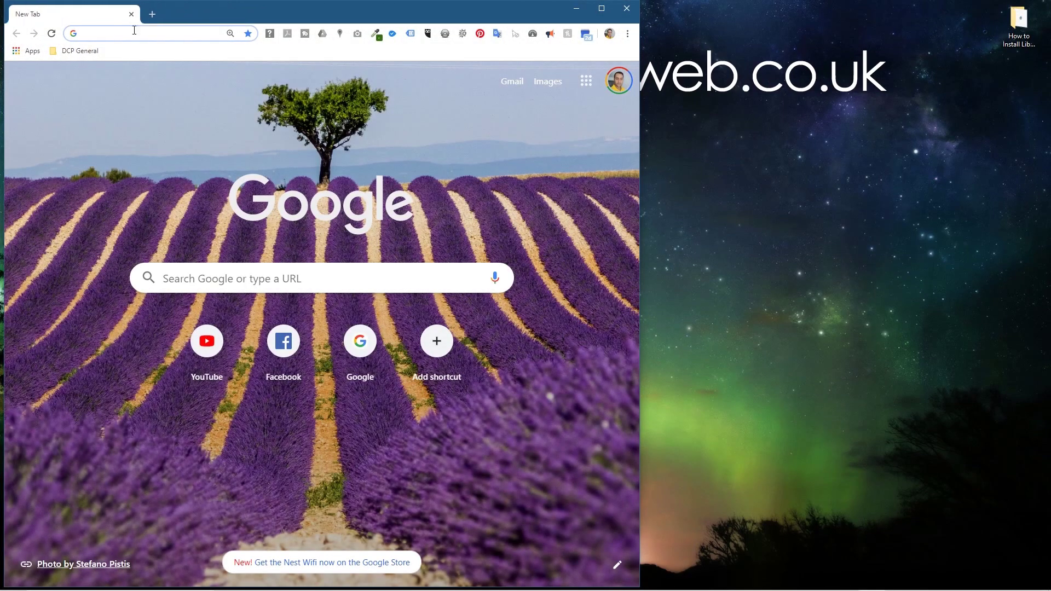
click(207, 344)
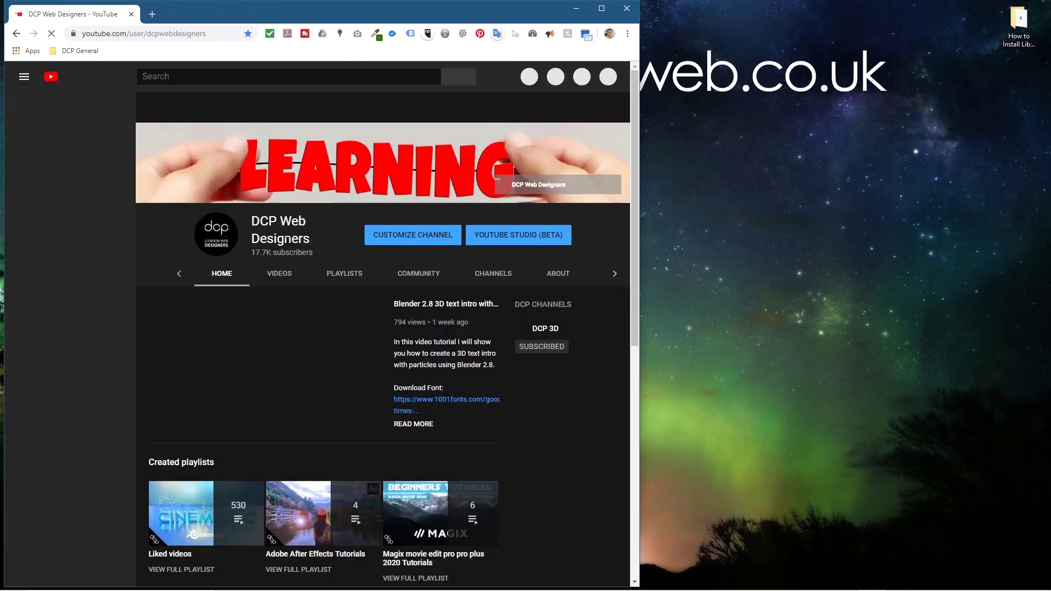
click(345, 243)
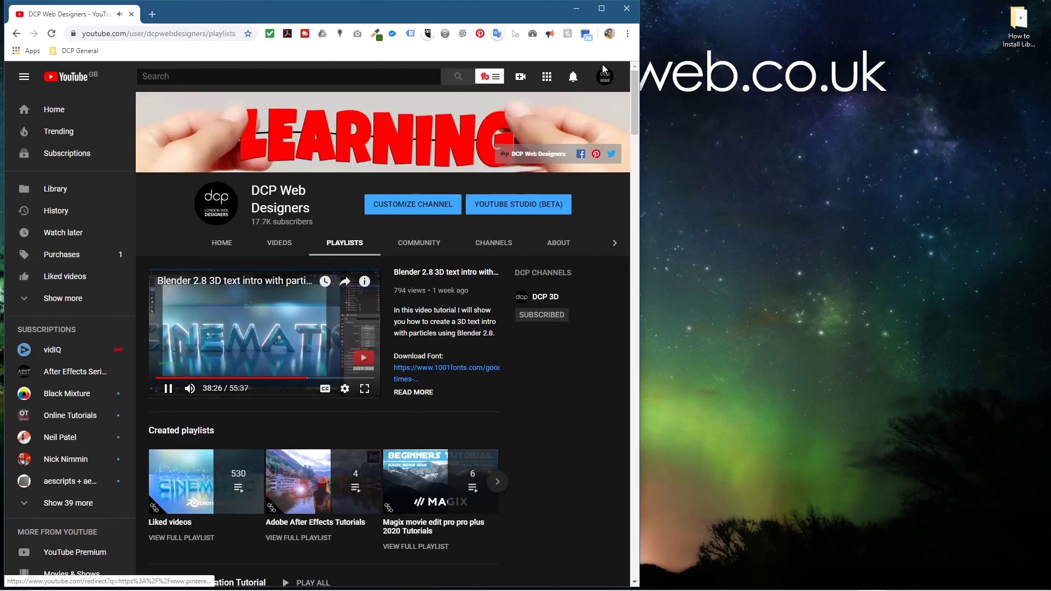
click(602, 9)
scroll(732, 292, down, 4)
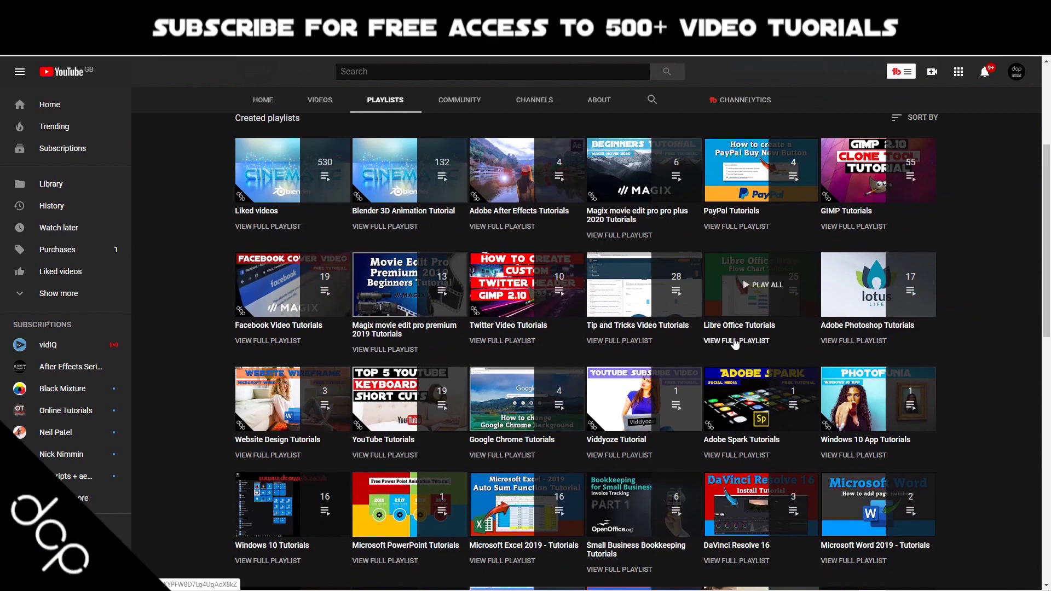
Step: Browse the 25 videos of the Libre Office Tutorials playlist, then return to the playlists grid
click(736, 341)
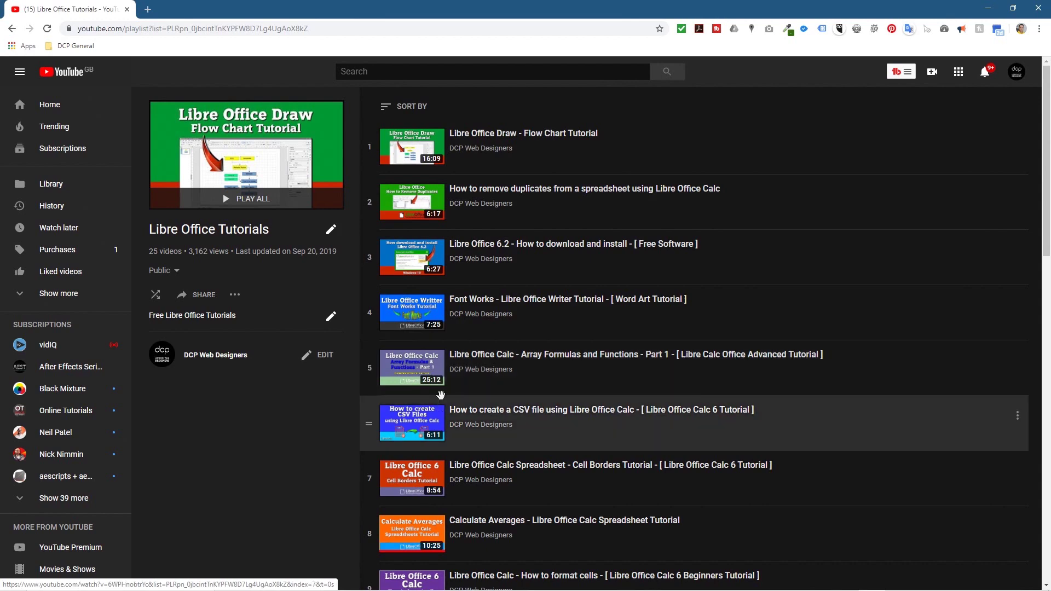
scroll(432, 384, down, 1)
scroll(432, 383, down, 9)
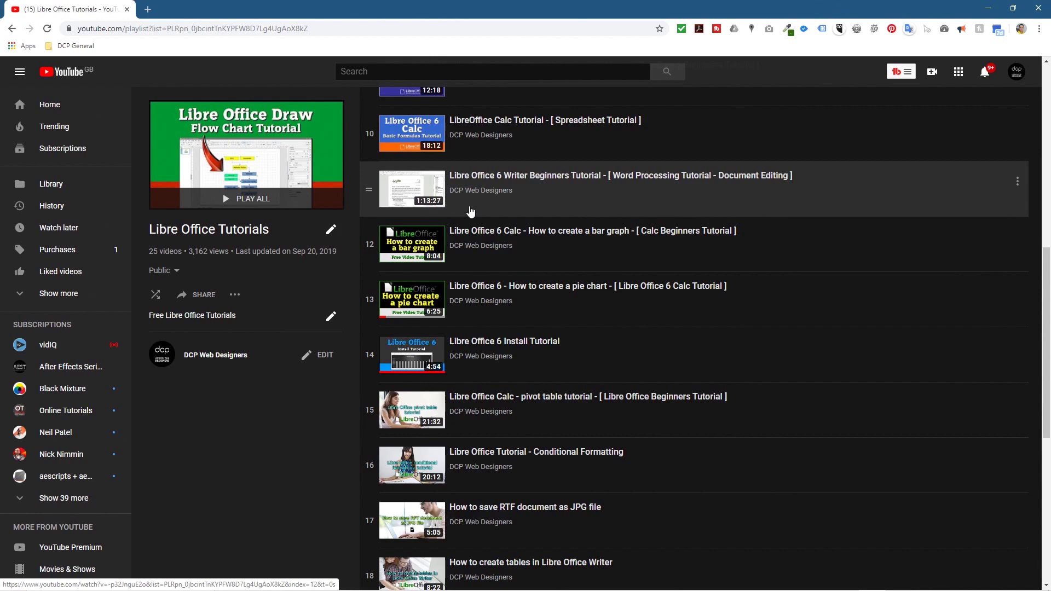
scroll(464, 192, up, 7)
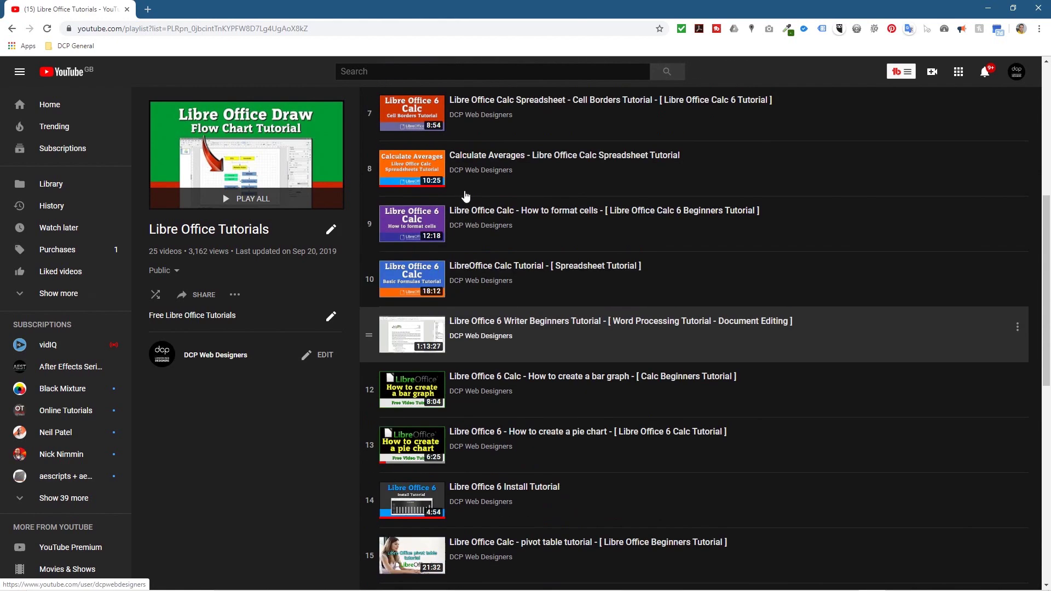
scroll(492, 273, down, 9)
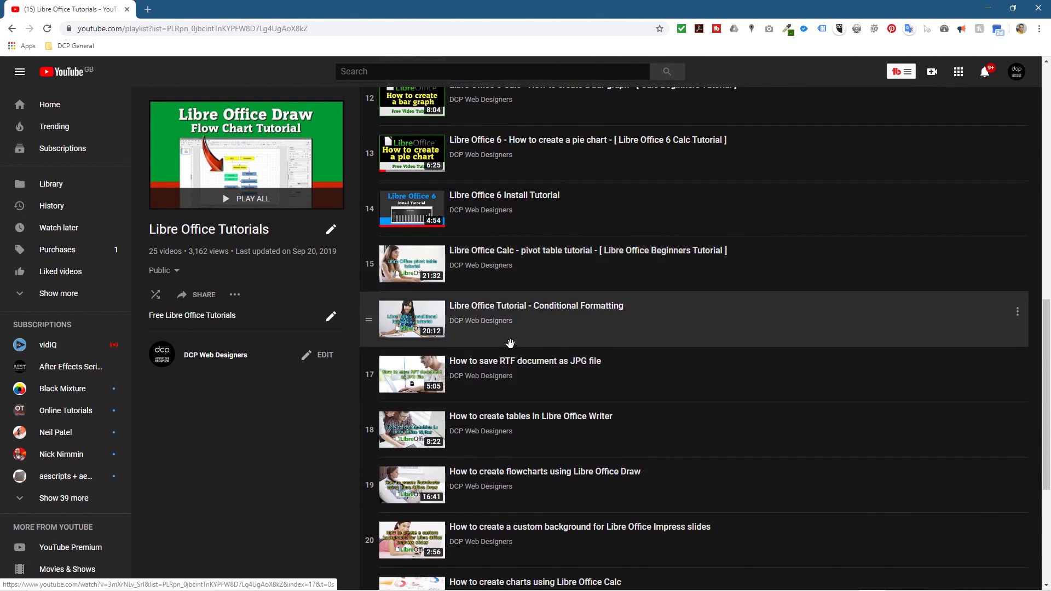
scroll(484, 337, down, 4)
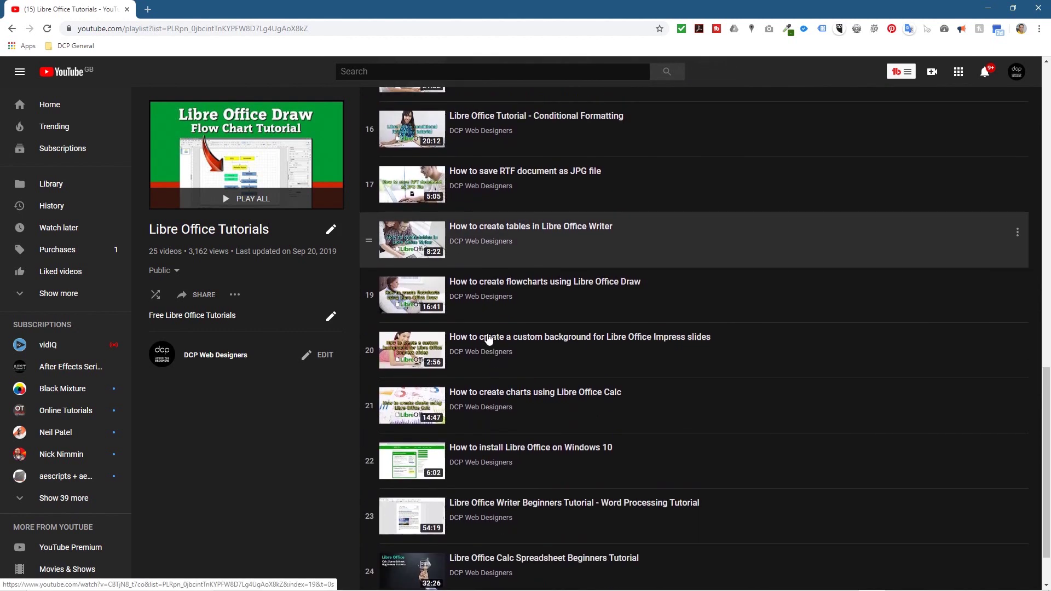
scroll(487, 340, up, 1)
scroll(489, 340, down, 1)
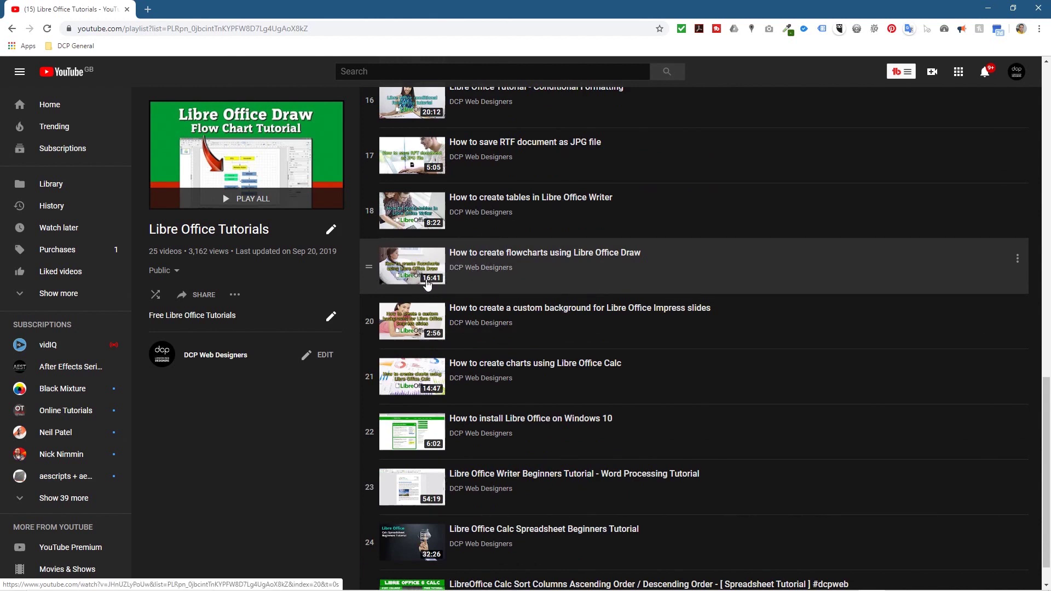
scroll(438, 351, down, 1)
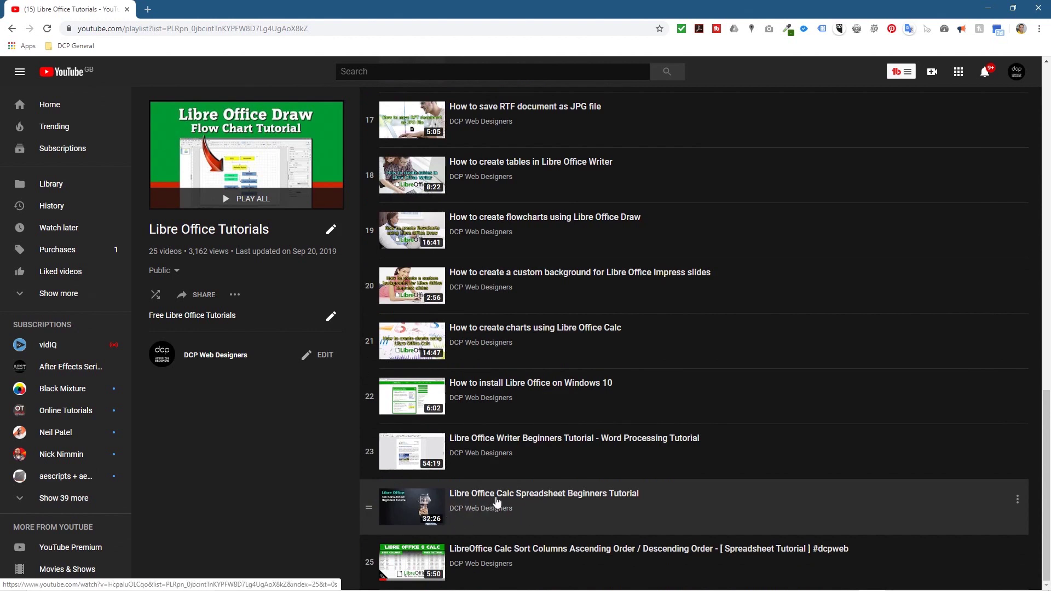
drag(496, 502, 467, 476)
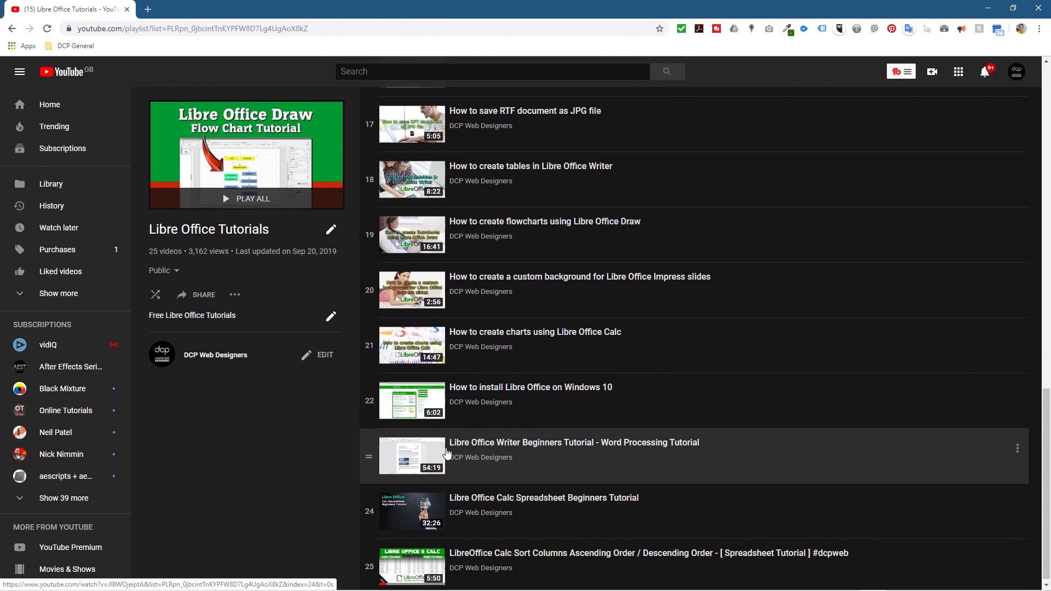
scroll(446, 453, up, 12)
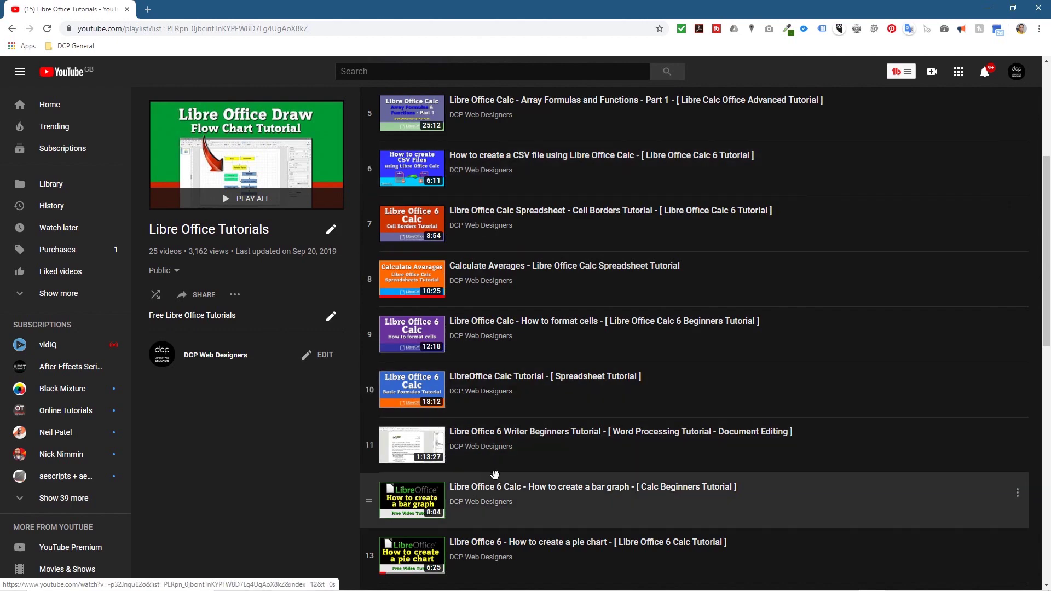
scroll(492, 477, up, 5)
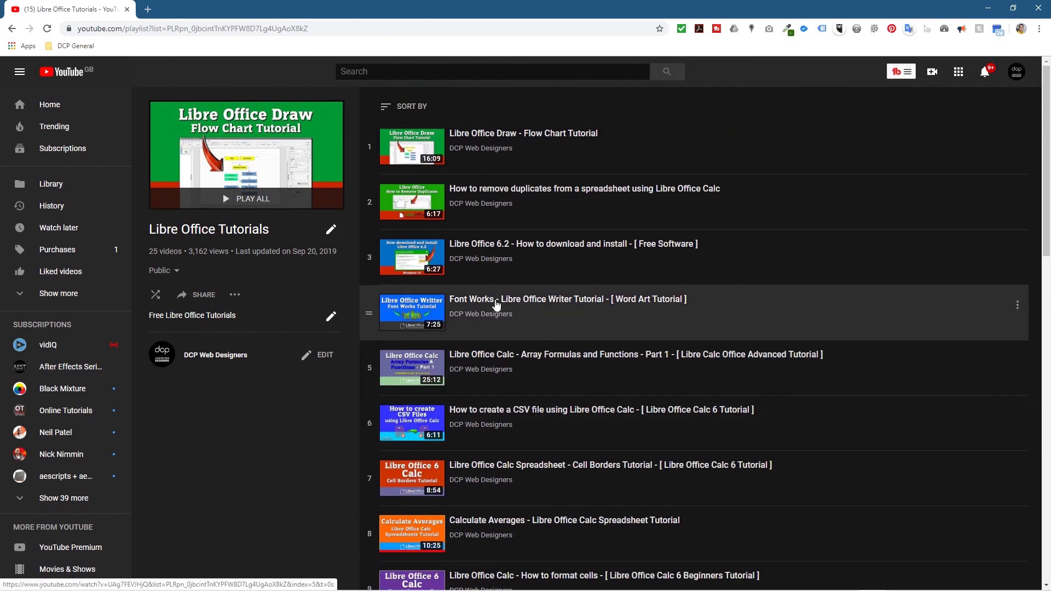
click(11, 28)
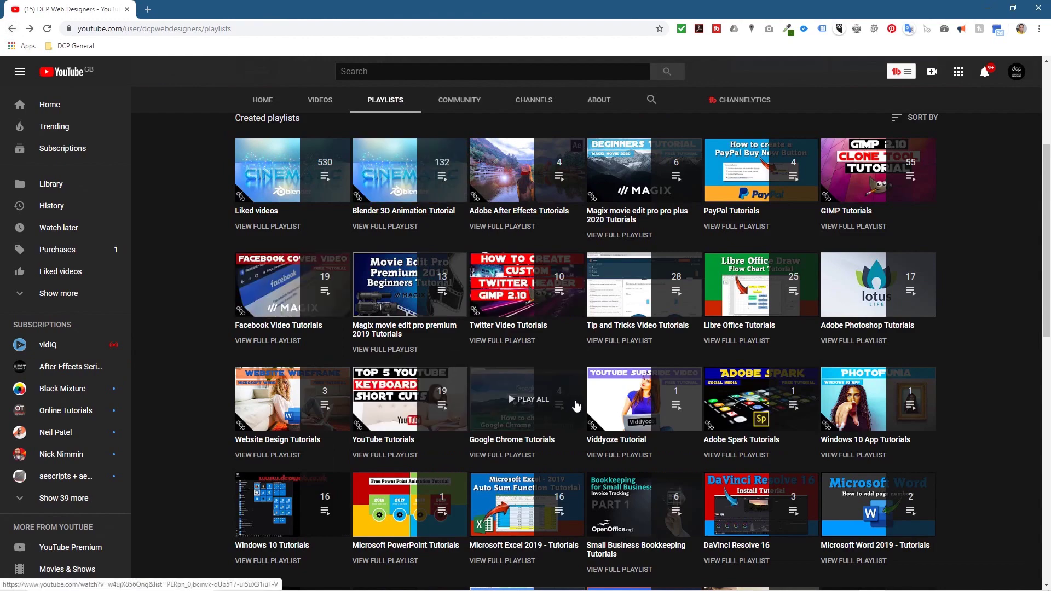
Step: Scroll the playlists and search the page for 'open'
scroll(574, 408, down, 4)
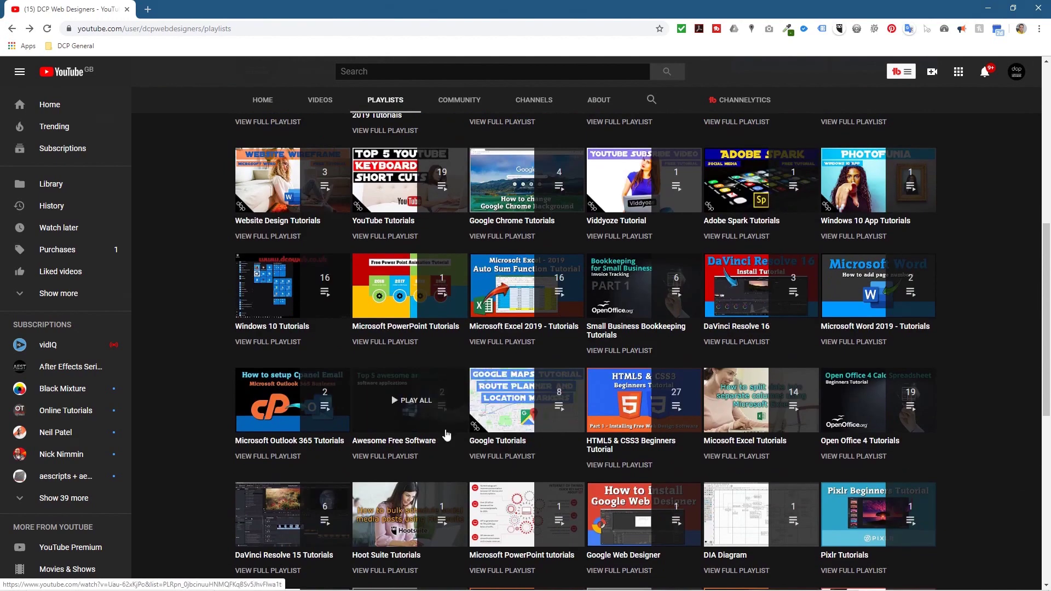
scroll(478, 427, down, 4)
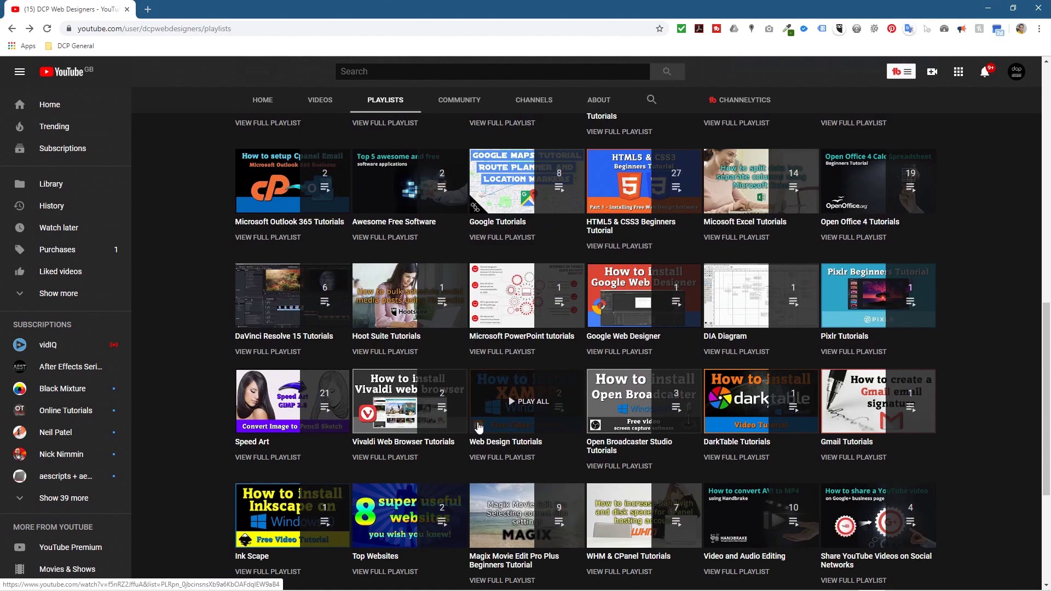
scroll(478, 426, down, 4)
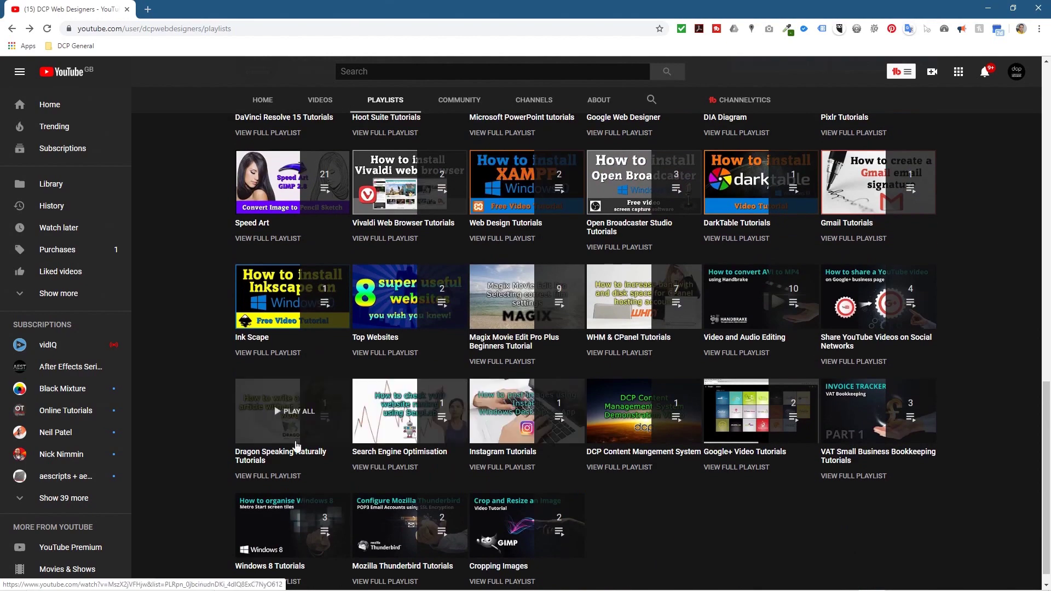
key(ctrl+f)
text(open)
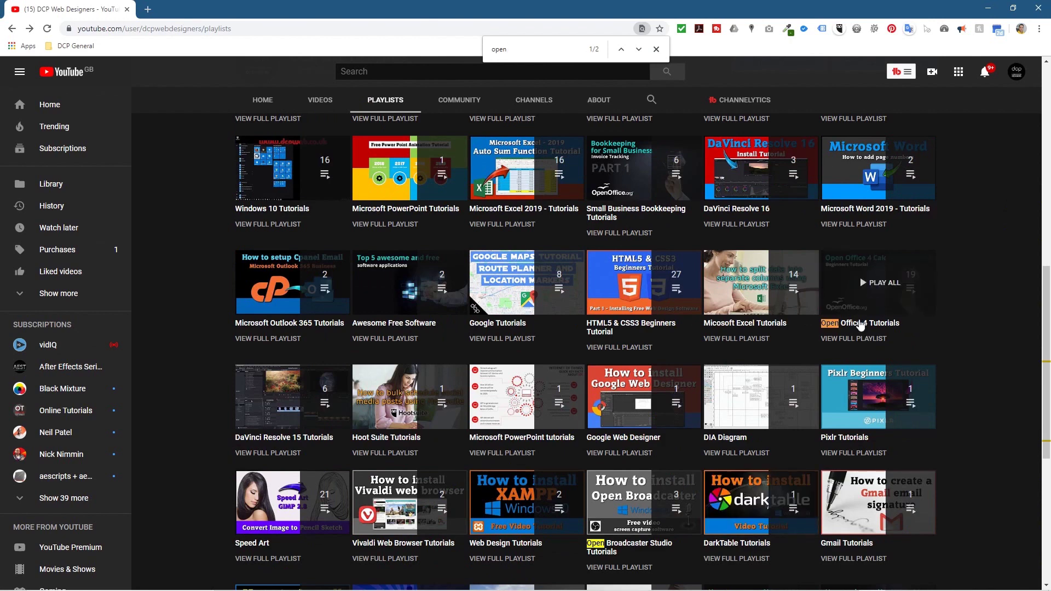
Step: Open the Open Office 4 Tutorials playlist and scroll through its 19 videos
click(864, 343)
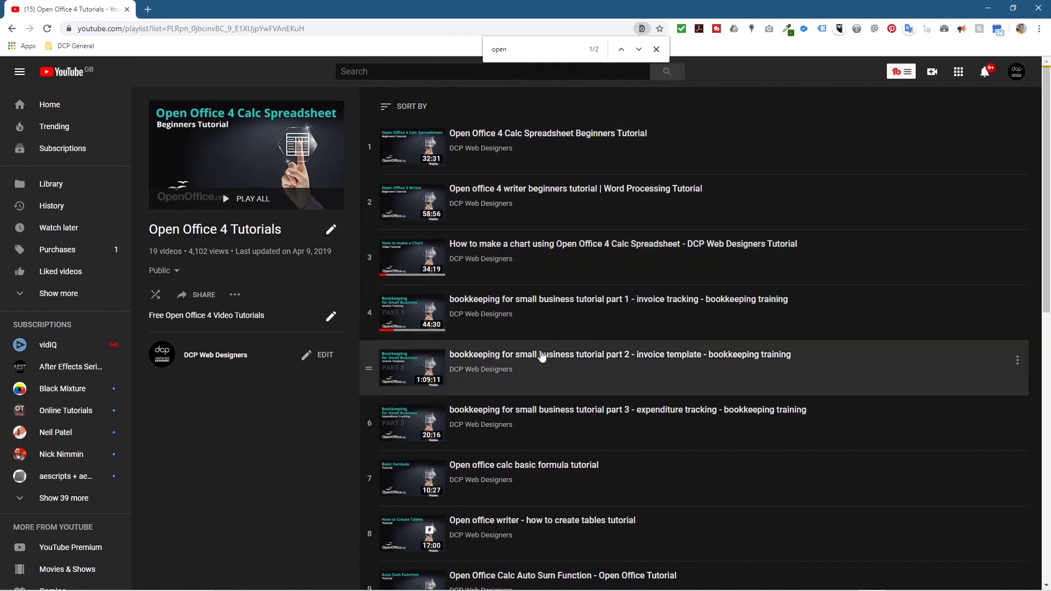
scroll(542, 363, down, 7)
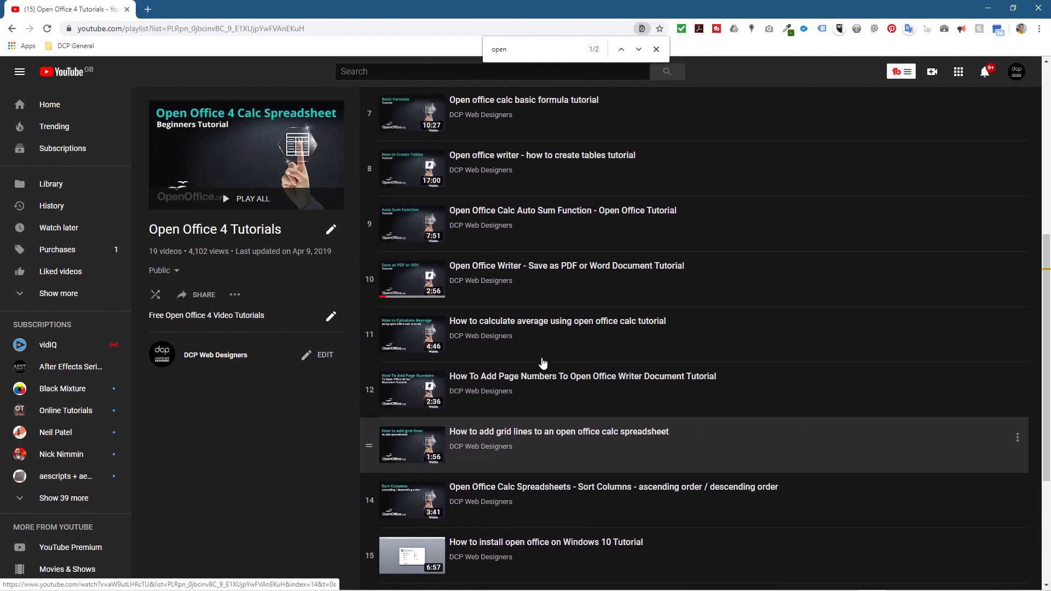
scroll(541, 356, down, 4)
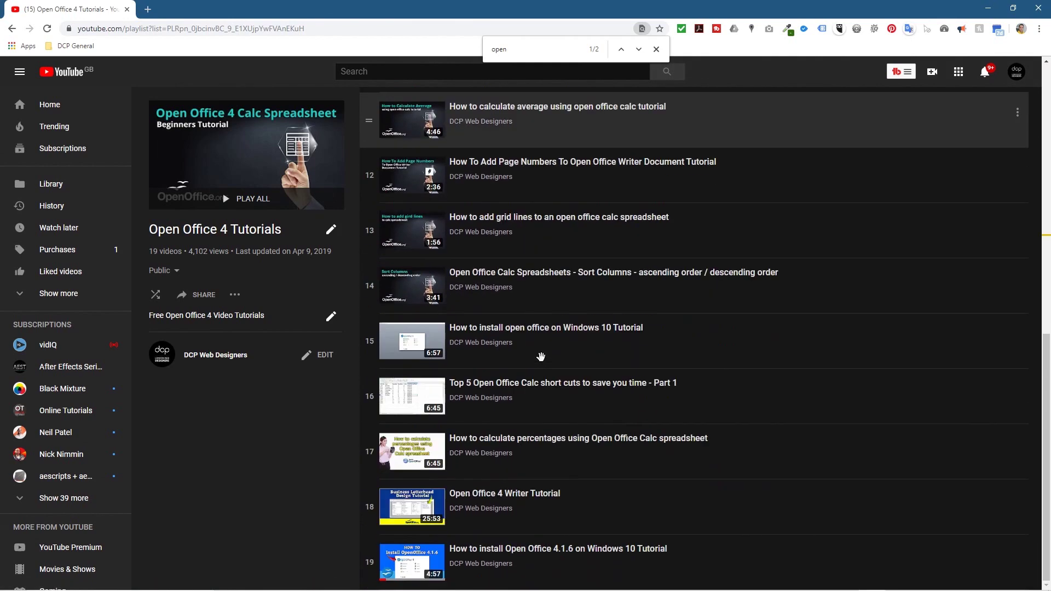
scroll(542, 361, up, 3)
scroll(542, 363, up, 8)
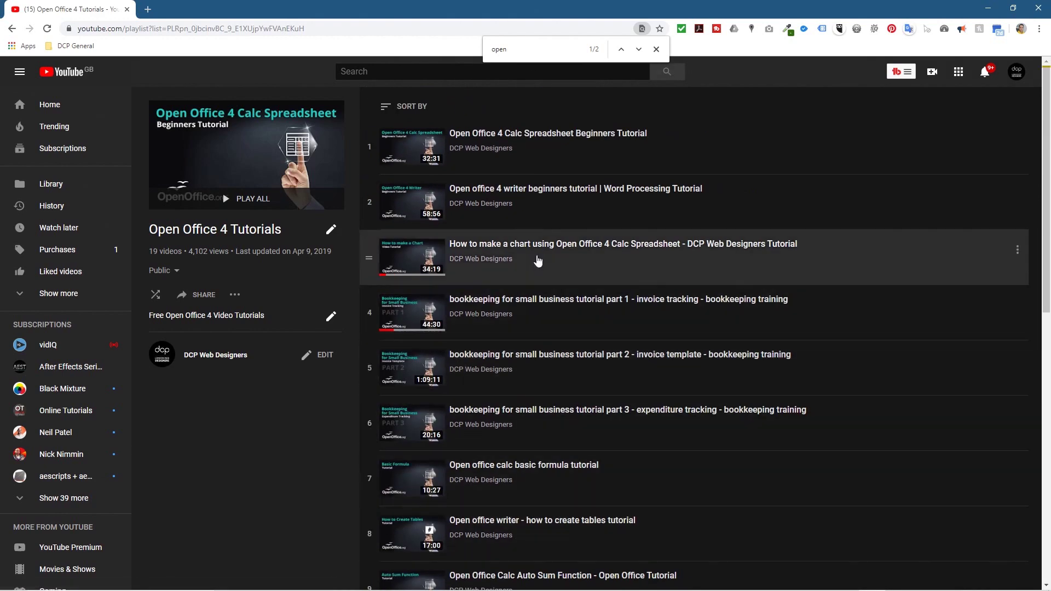
Step: Close Chrome and select the How to Install Libre Office 6.3.3 desktop folder
click(127, 10)
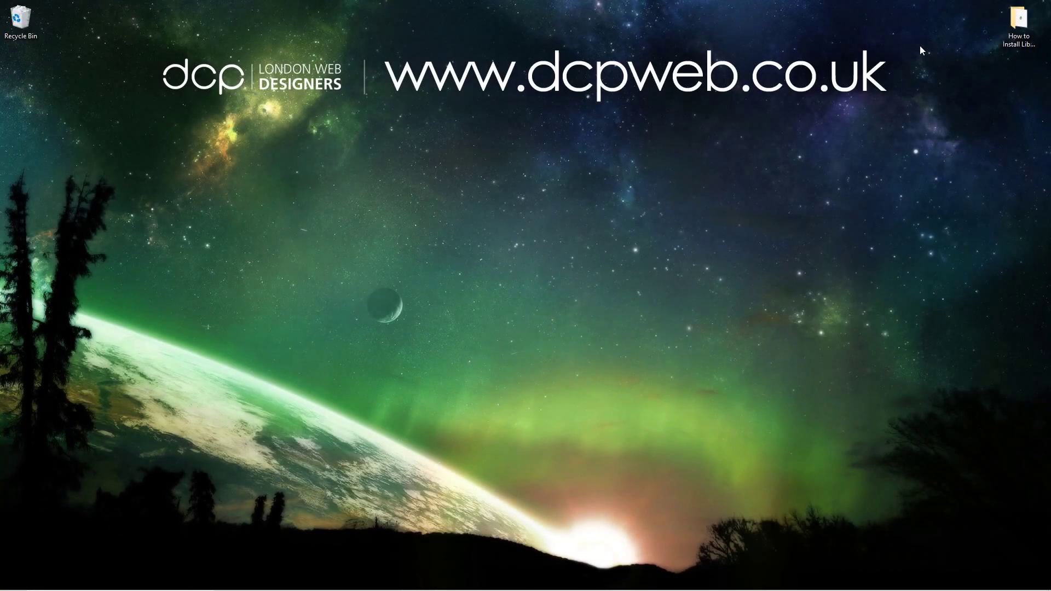
click(1018, 22)
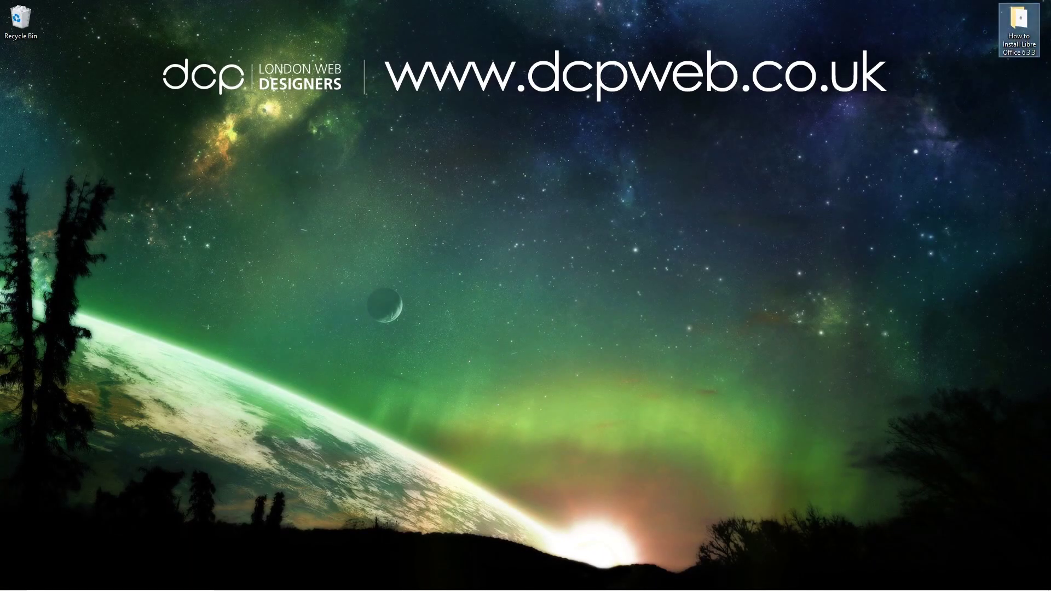